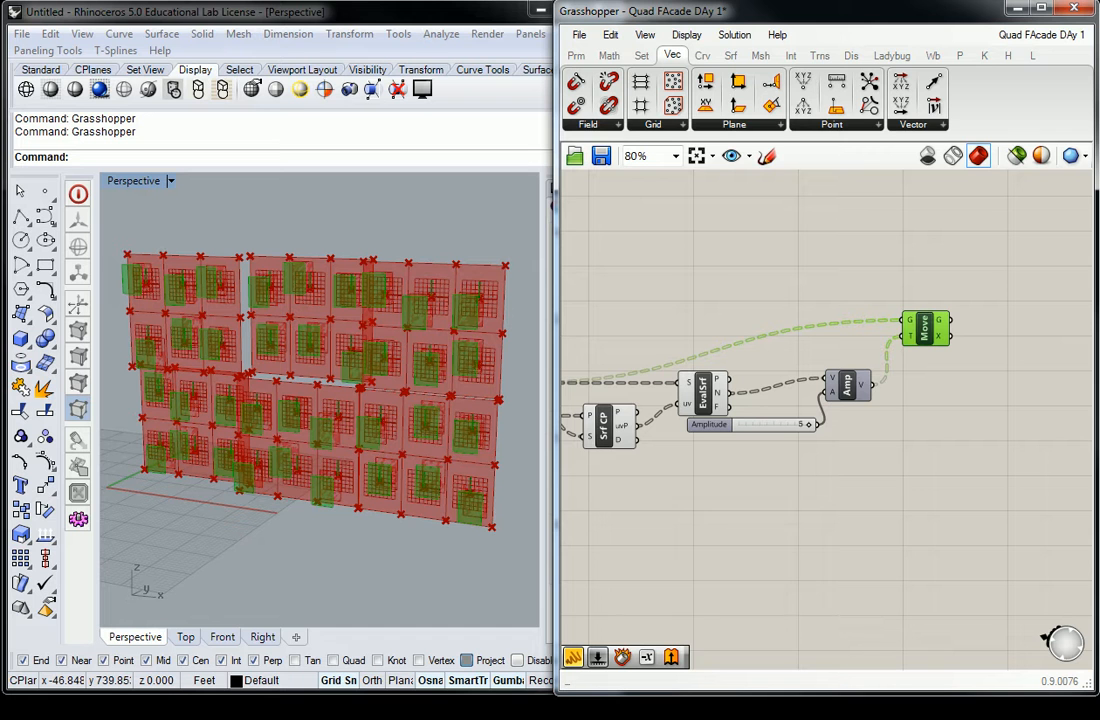
# Add a Deconstruct Brep component fed by the Move component's geometry output, and turn off the Move component's preview
pyautogui.moveTo(376, 289); pyautogui.dragTo(308, 341, button='right')
pyautogui.scroll(5, 229, 334)
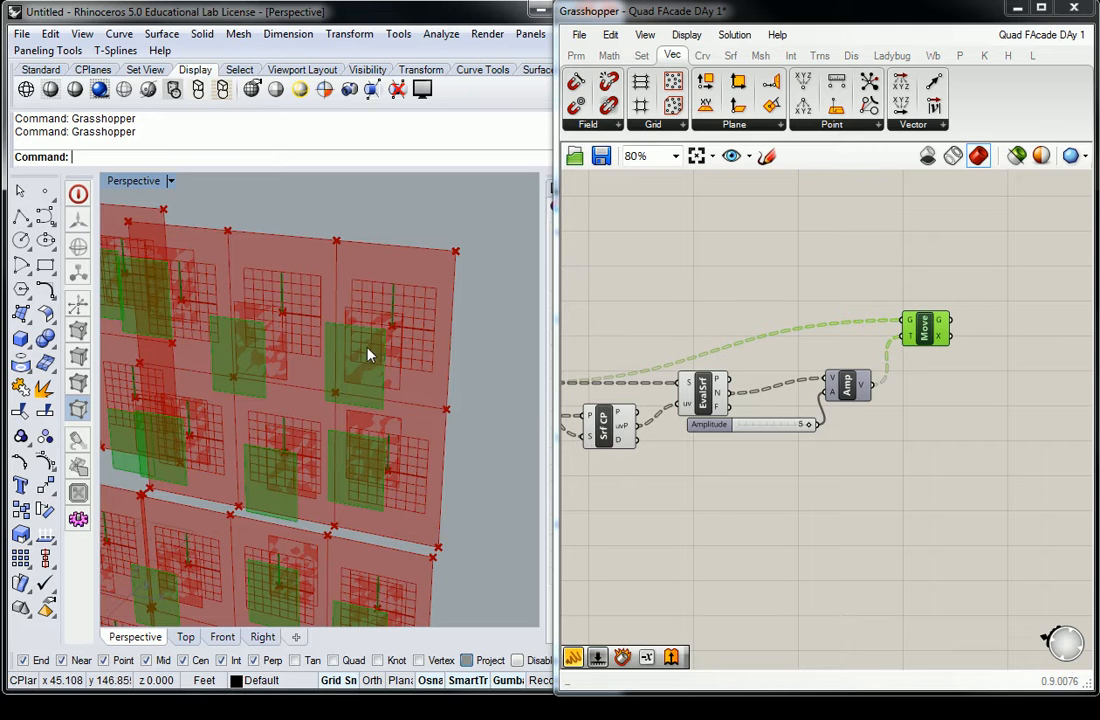
pyautogui.click(658, 248)
pyautogui.moveTo(930, 306); pyautogui.dragTo(727, 283, button='right')
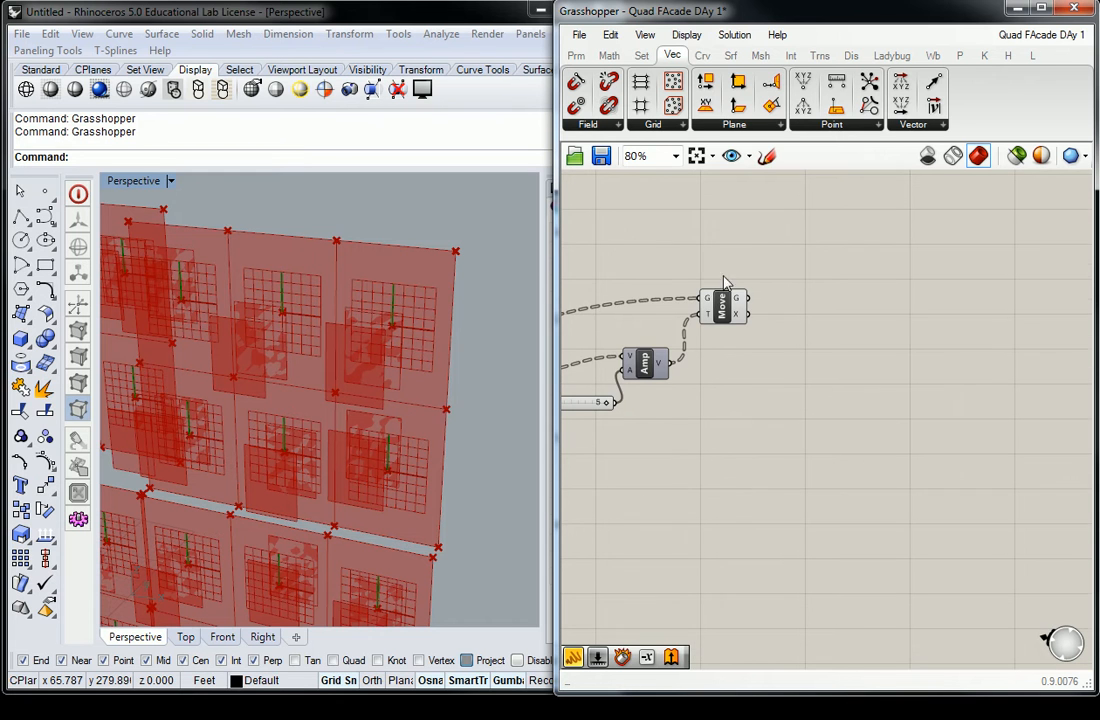
pyautogui.click(731, 57)
pyautogui.click(716, 123)
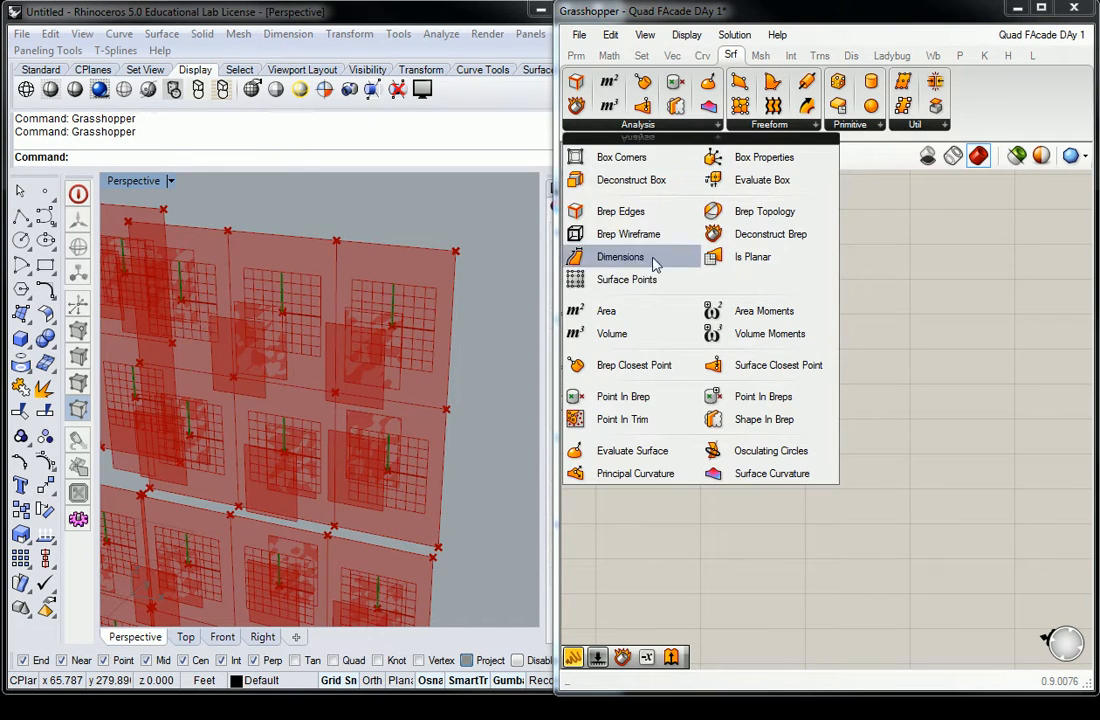
pyautogui.moveTo(770, 234); pyautogui.dragTo(822, 275)
pyautogui.click(713, 311)
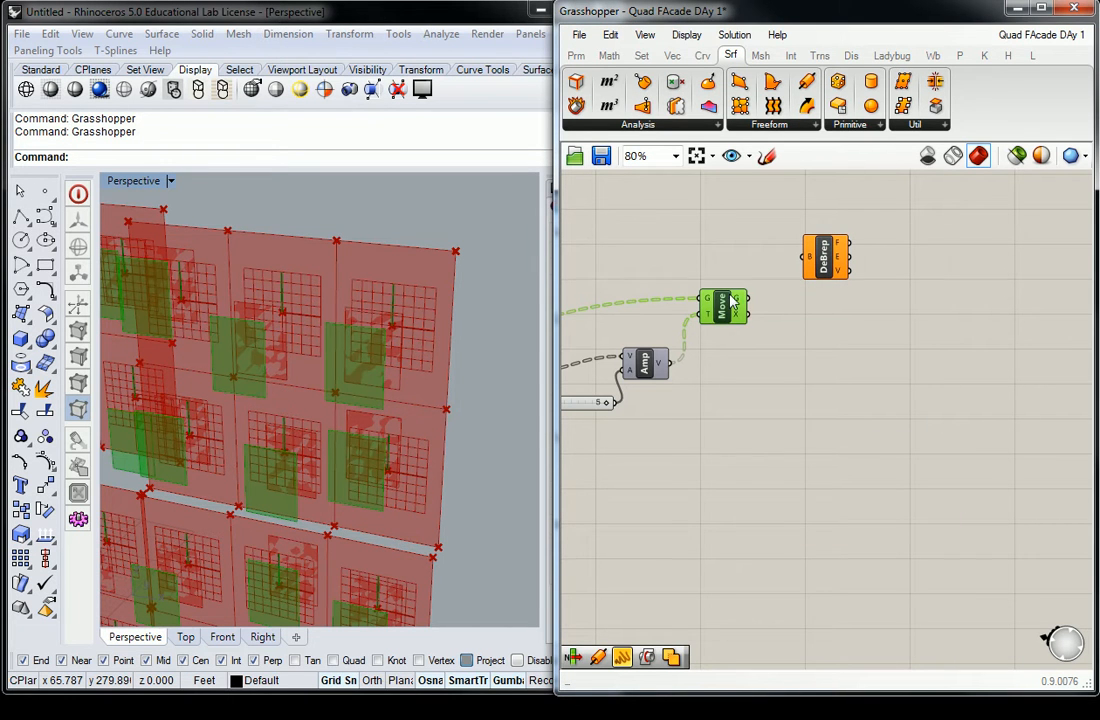
pyautogui.moveTo(744, 299); pyautogui.dragTo(828, 318)
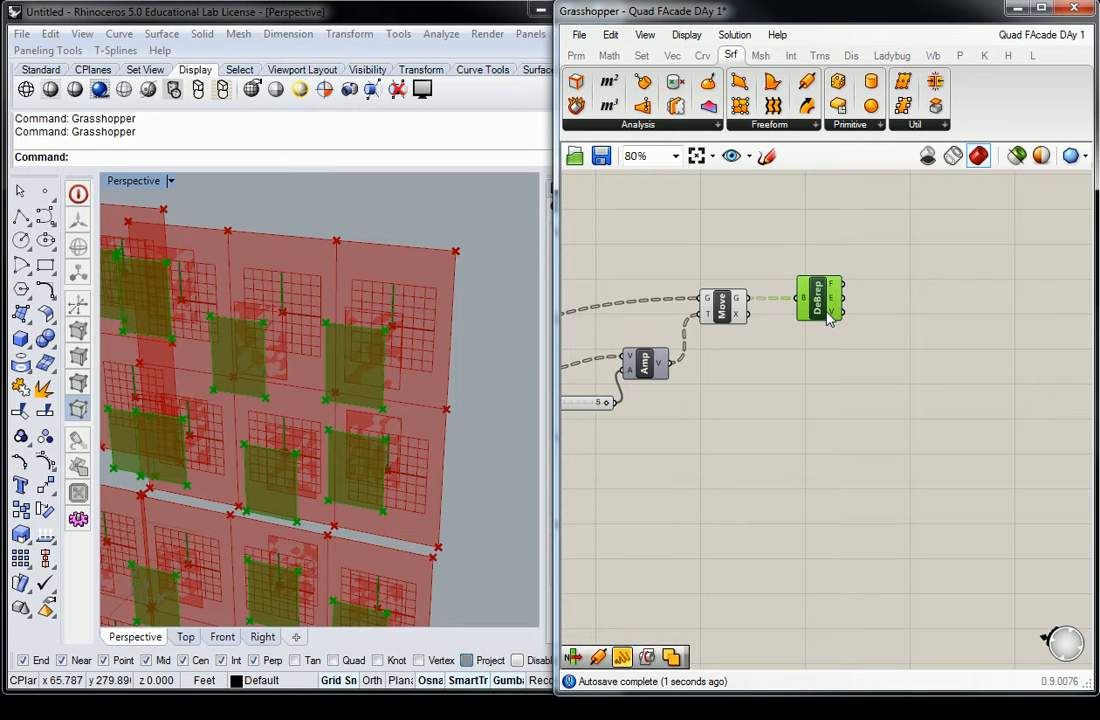
pyautogui.click(722, 305)
pyautogui.press('space')
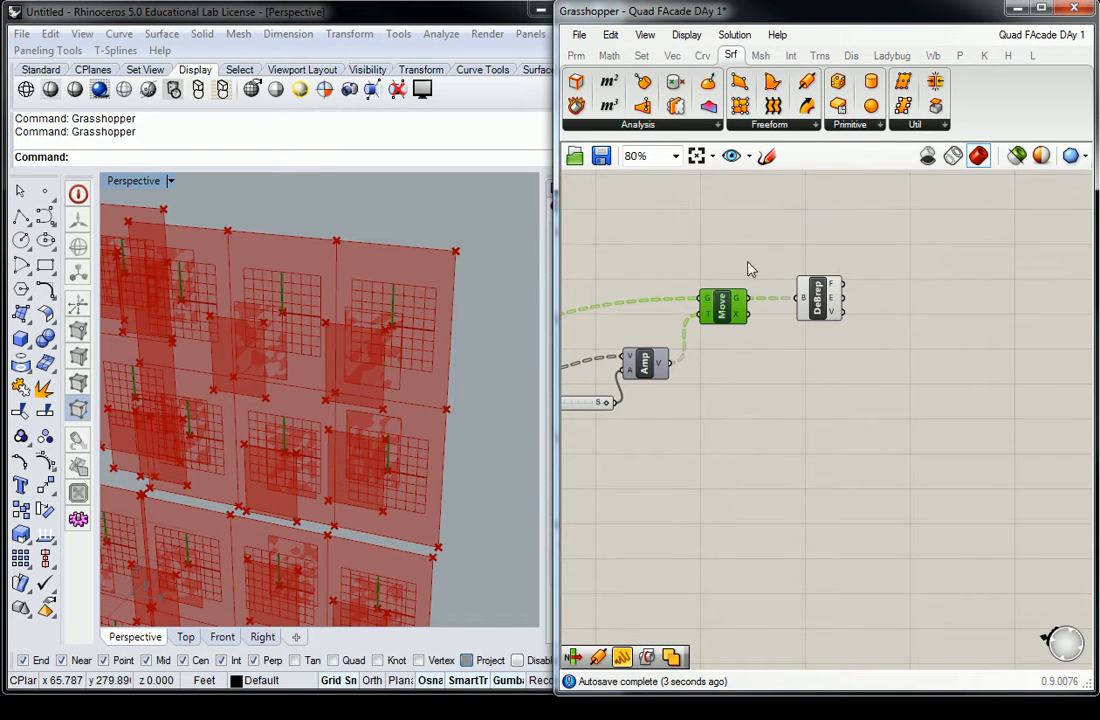
# Turn off the preview of the Surface Closest Point and Evaluate Surface components upstream of the Move component
pyautogui.scroll(-3, 703, 247)
pyautogui.moveTo(702, 248); pyautogui.dragTo(859, 256, button='right')
pyautogui.moveTo(841, 245); pyautogui.dragTo(682, 416)
pyautogui.click(853, 197)
pyautogui.moveTo(853, 196); pyautogui.dragTo(608, 420)
pyautogui.middleClick(652, 318)
pyautogui.click(708, 267)
pyautogui.click(725, 233)
# Examine the Edges output of the Deconstruct Brep component that follows the SubSrf component
pyautogui.scroll(-2, 740, 247)
pyautogui.moveTo(740, 248); pyautogui.dragTo(826, 270, button='right')
pyautogui.scroll(3, 733, 280)
pyautogui.moveTo(692, 298); pyautogui.dragTo(961, 250, button='right')
pyautogui.scroll(-3, 814, 296)
pyautogui.moveTo(685, 331); pyautogui.dragTo(712, 334, button='right')
pyautogui.click(709, 335)
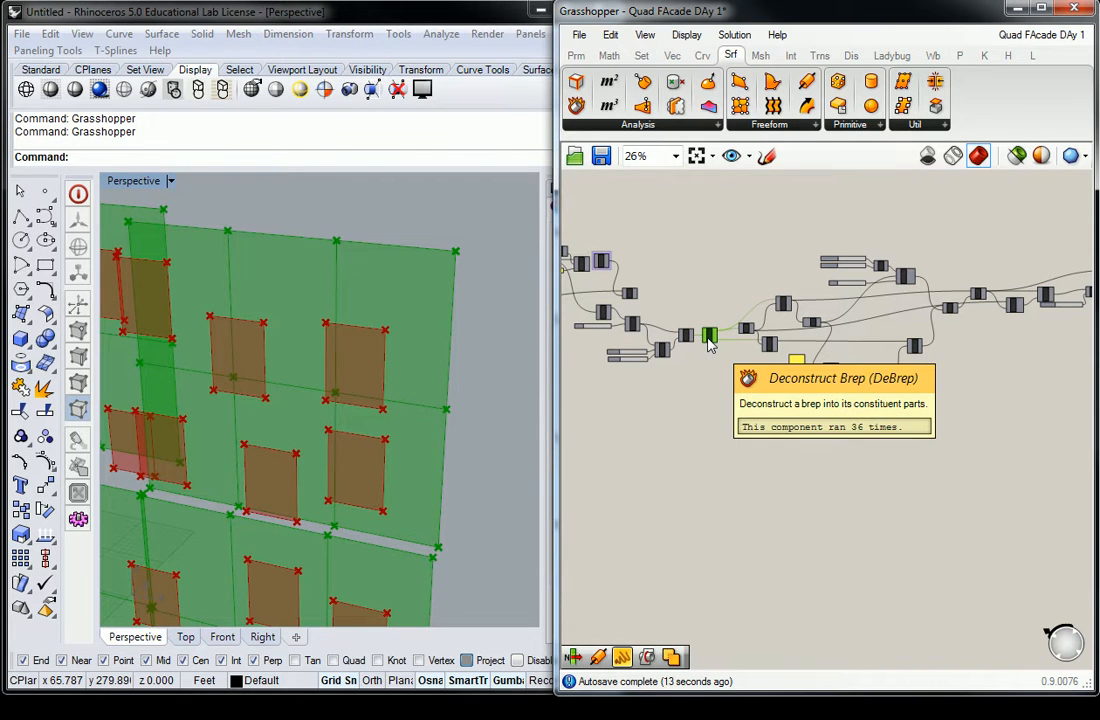
pyautogui.scroll(4, 702, 250)
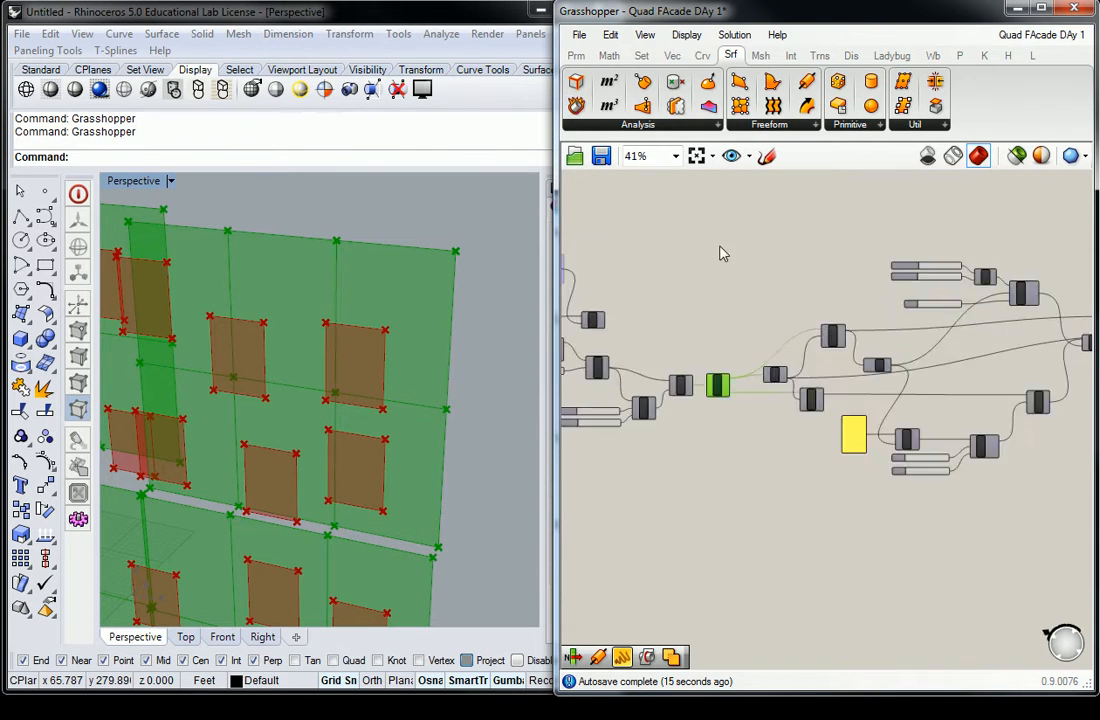
pyautogui.moveTo(640, 424); pyautogui.dragTo(712, 437, button='right')
pyautogui.scroll(4, 730, 430)
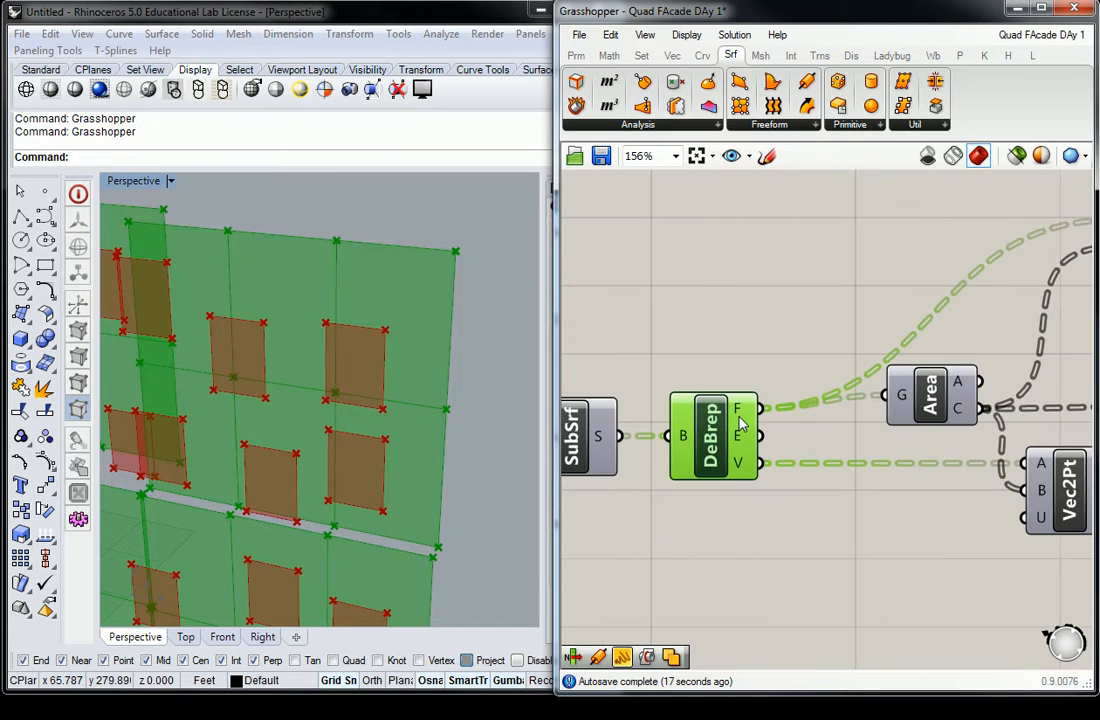
pyautogui.moveTo(749, 444)
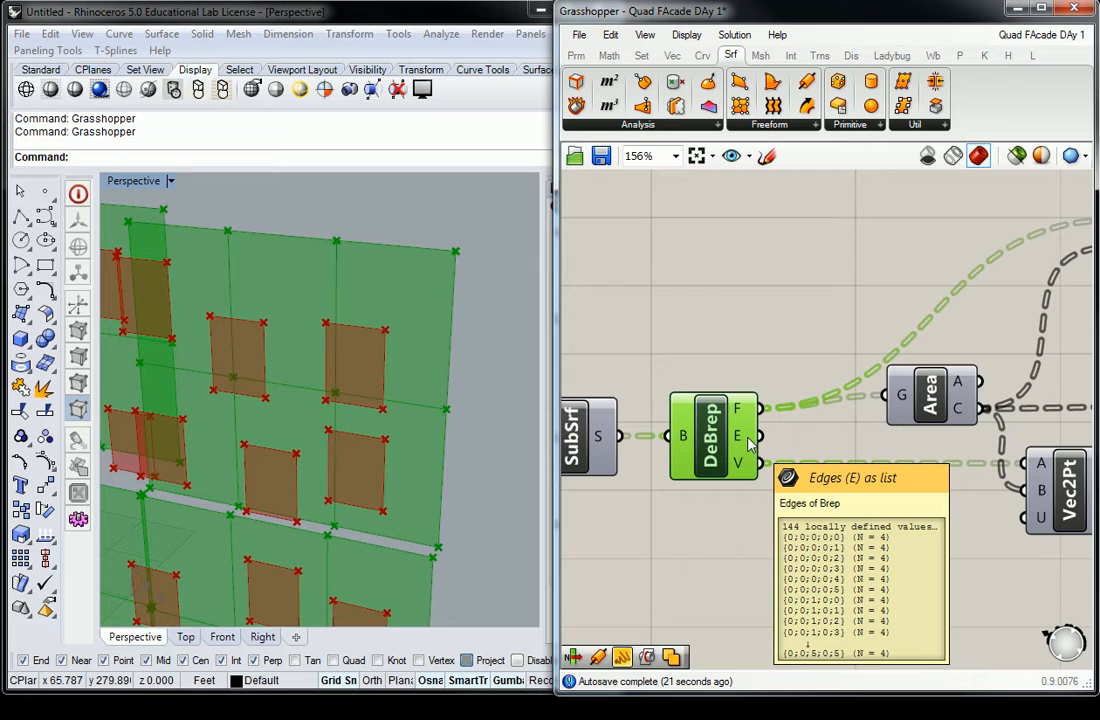
# Add a Curve parameter fed by the Edges output of the base panels' Deconstruct Brep and name it "Base Panel Edges"
pyautogui.scroll(-10, 727, 265)
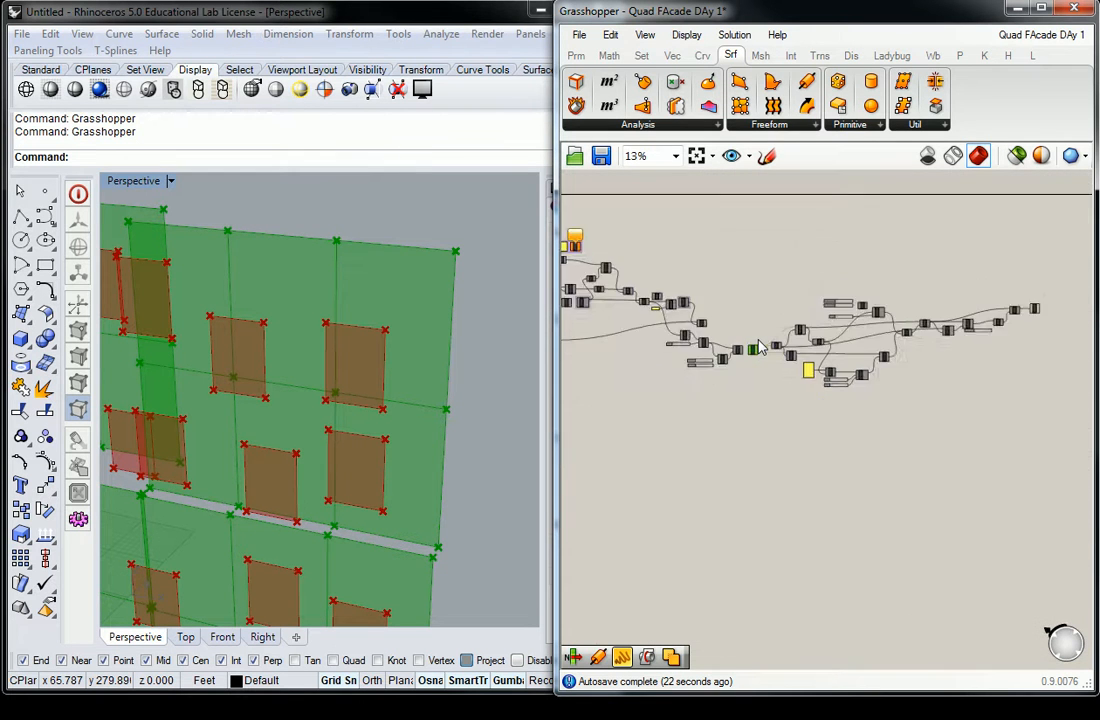
pyautogui.scroll(12, 755, 352)
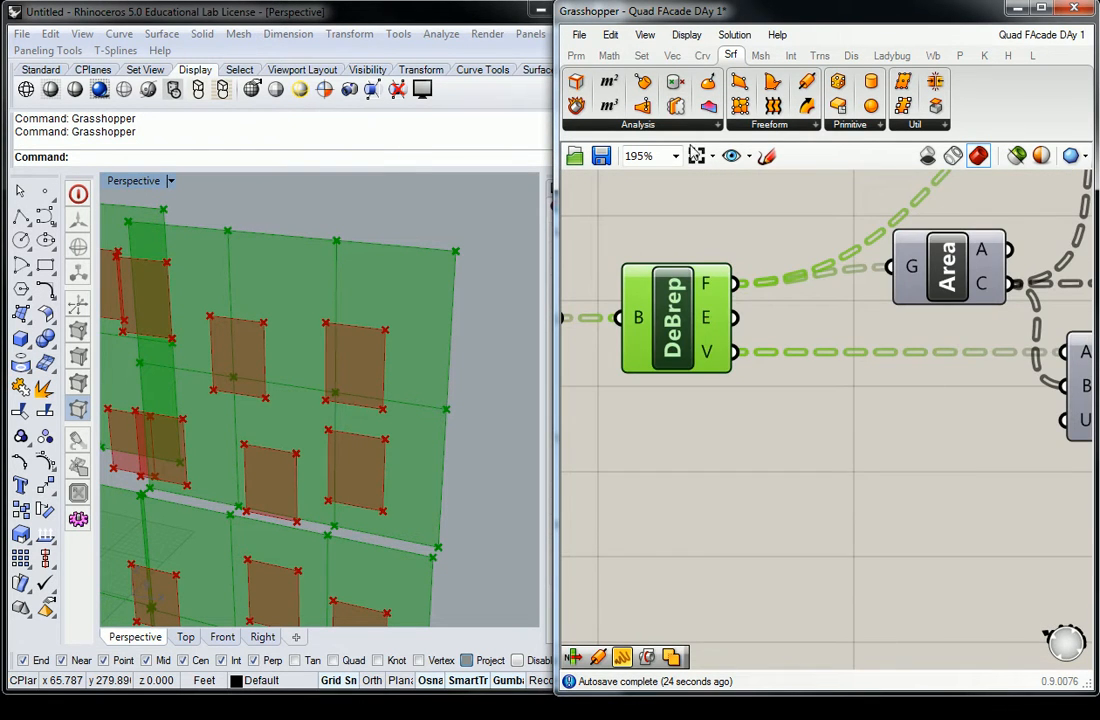
pyautogui.click(577, 57)
pyautogui.moveTo(634, 83); pyautogui.dragTo(843, 430)
pyautogui.moveTo(737, 318); pyautogui.dragTo(838, 428)
pyautogui.rightClick(838, 428)
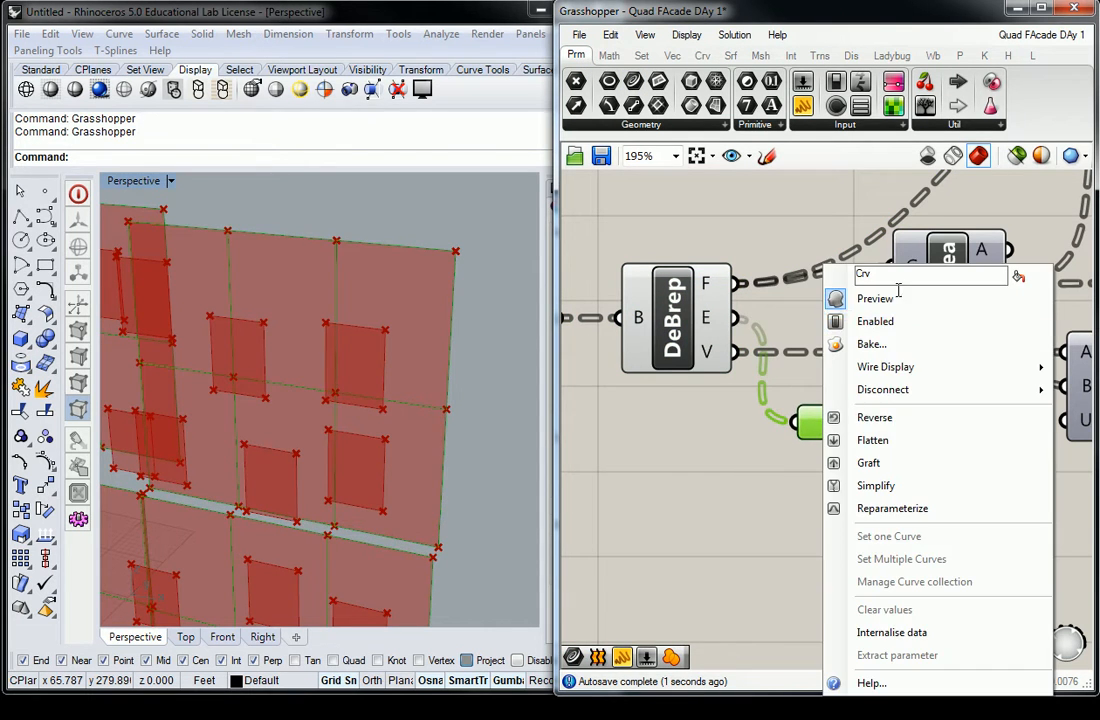
pyautogui.write('Base Panel Edges')
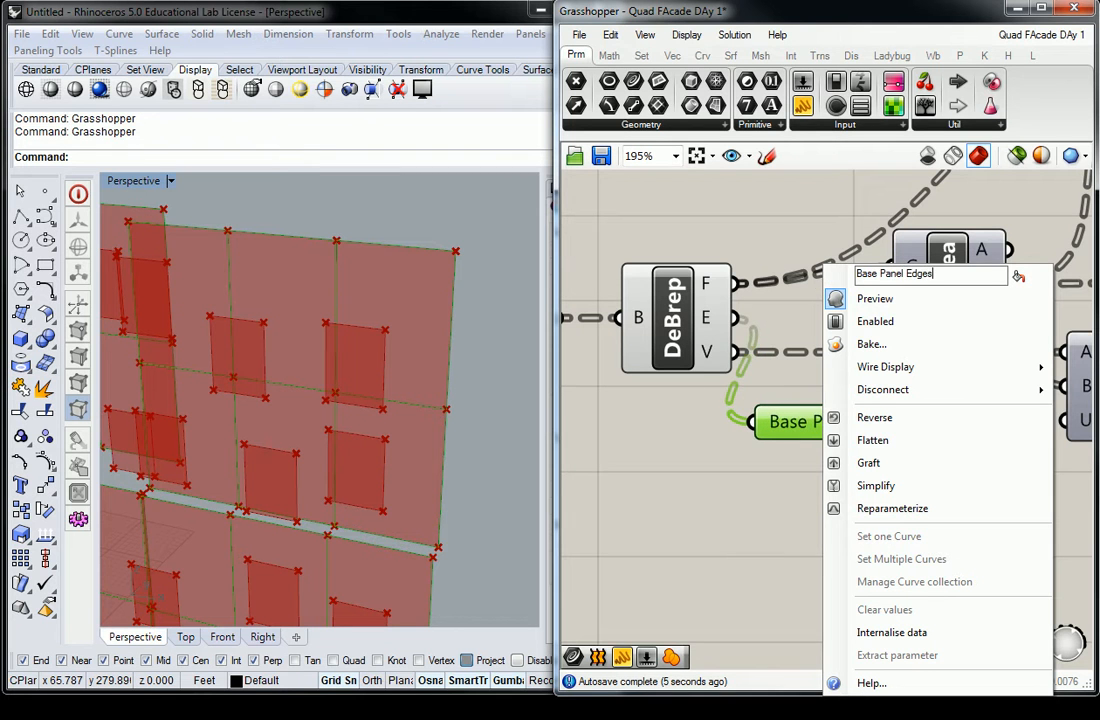
pyautogui.click(749, 498)
# Duplicate the Base Panel Edges parameter, feed the copy from the original and set the copy's wire display to Hidden
pyautogui.click(812, 420)
pyautogui.hotkey('ctrl', 'c')
pyautogui.hotkey('ctrl', 'v')
pyautogui.moveTo(857, 431); pyautogui.dragTo(1058, 517)
pyautogui.moveTo(954, 439); pyautogui.dragTo(772, 406, button='right')
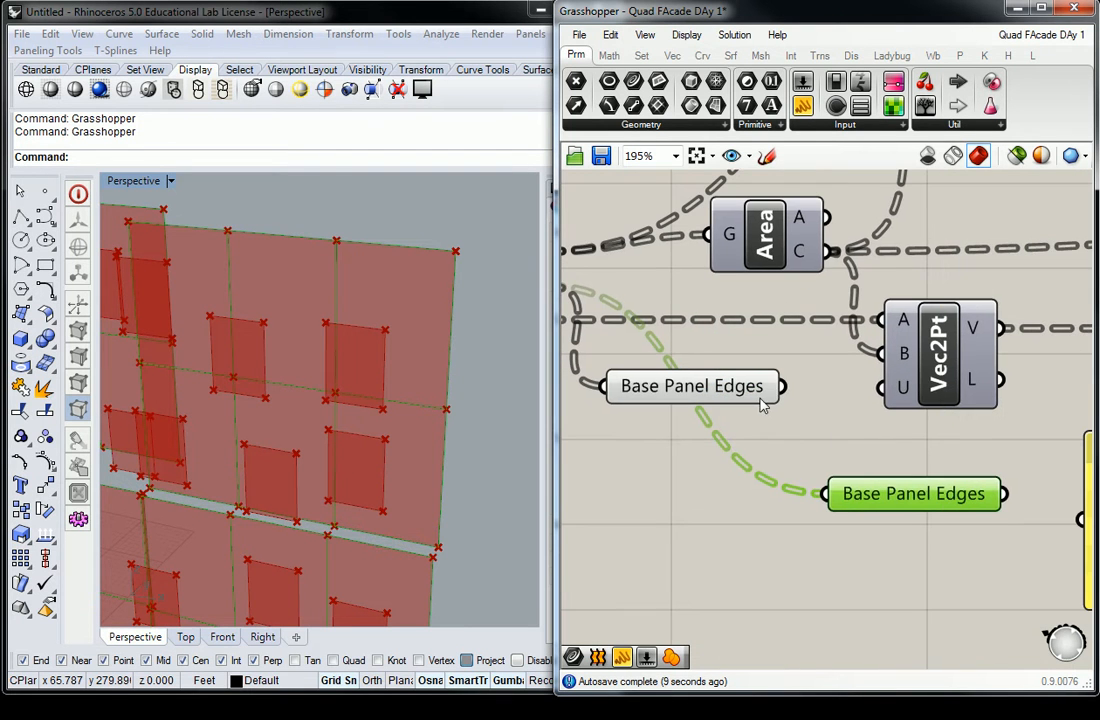
pyautogui.moveTo(782, 386); pyautogui.dragTo(826, 494)
pyautogui.rightClick(832, 494)
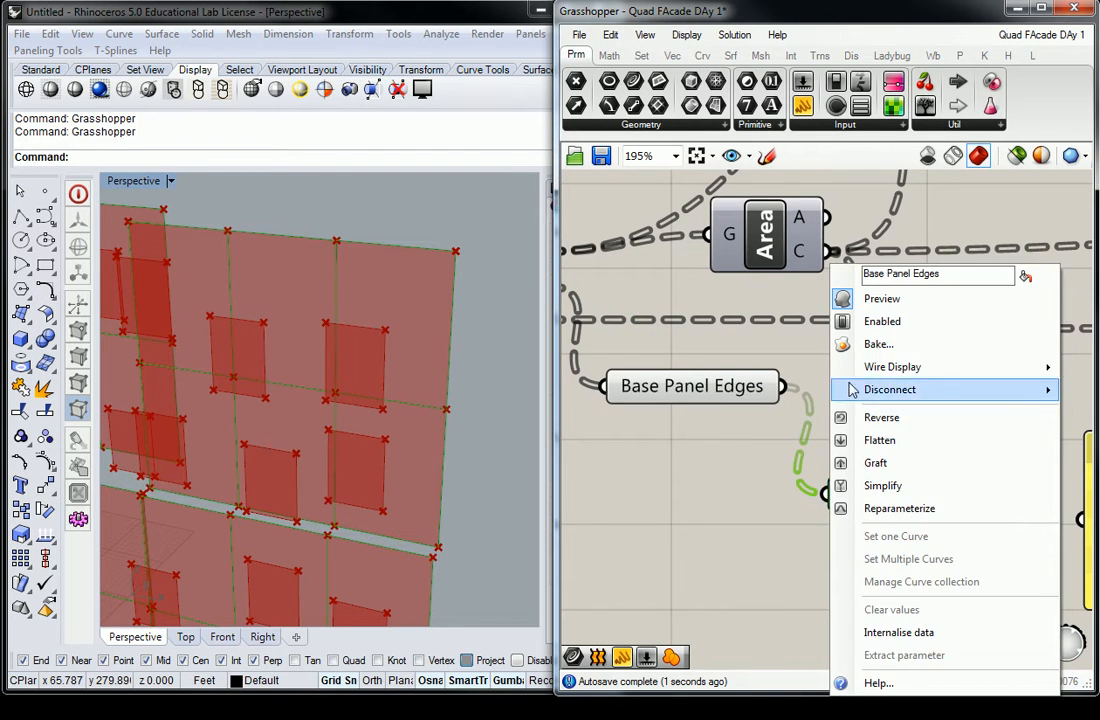
pyautogui.moveTo(875, 376)
pyautogui.click(776, 405)
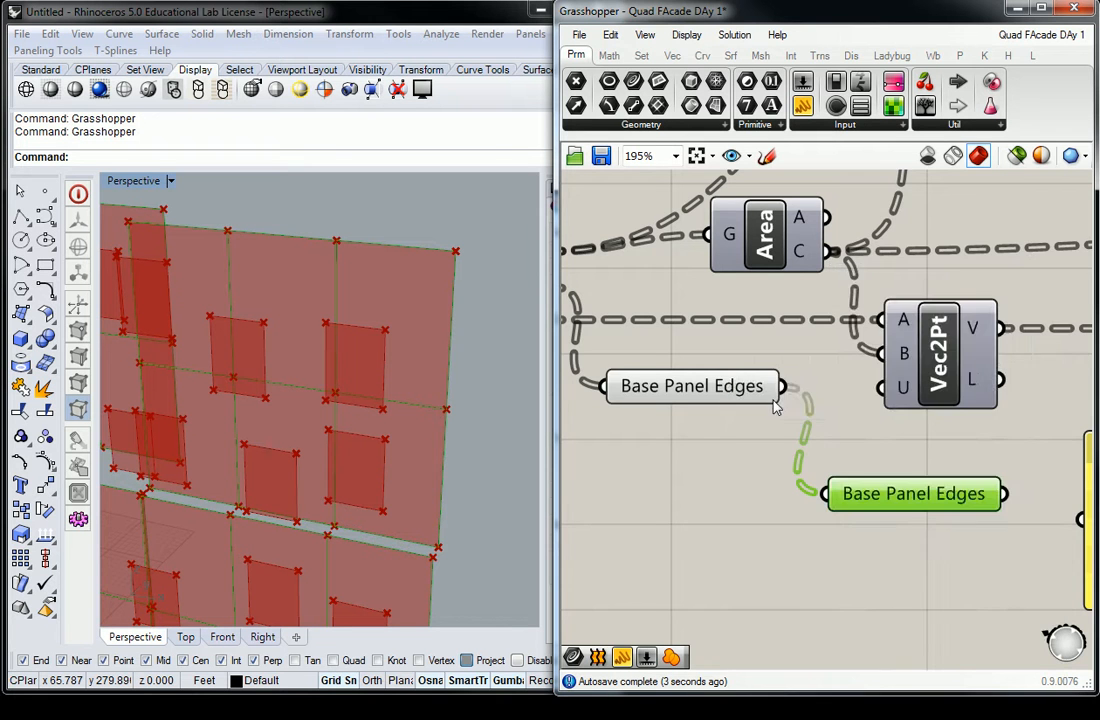
# Move the Base Panel Edges copy to the end of the definition, just above the Deconstruct Brep fed by Move
pyautogui.scroll(-5, 879, 461)
pyautogui.scroll(-3, 652, 491)
pyautogui.moveTo(652, 491); pyautogui.dragTo(1019, 297)
pyautogui.moveTo(1050, 308); pyautogui.dragTo(673, 414, button='right')
pyautogui.moveTo(644, 402); pyautogui.dragTo(864, 422)
pyautogui.scroll(4, 864, 422)
pyautogui.moveTo(852, 341); pyautogui.dragTo(713, 529)
pyautogui.moveTo(776, 491); pyautogui.dragTo(825, 468)
pyautogui.click(921, 346)
pyautogui.moveTo(898, 394); pyautogui.dragTo(867, 388, button='right')
pyautogui.scroll(3, 768, 375)
# Compare the data structure of the moved panels' Edges output with that of the Base Panel Edges copy
pyautogui.click(776, 370)
pyautogui.click(810, 537)
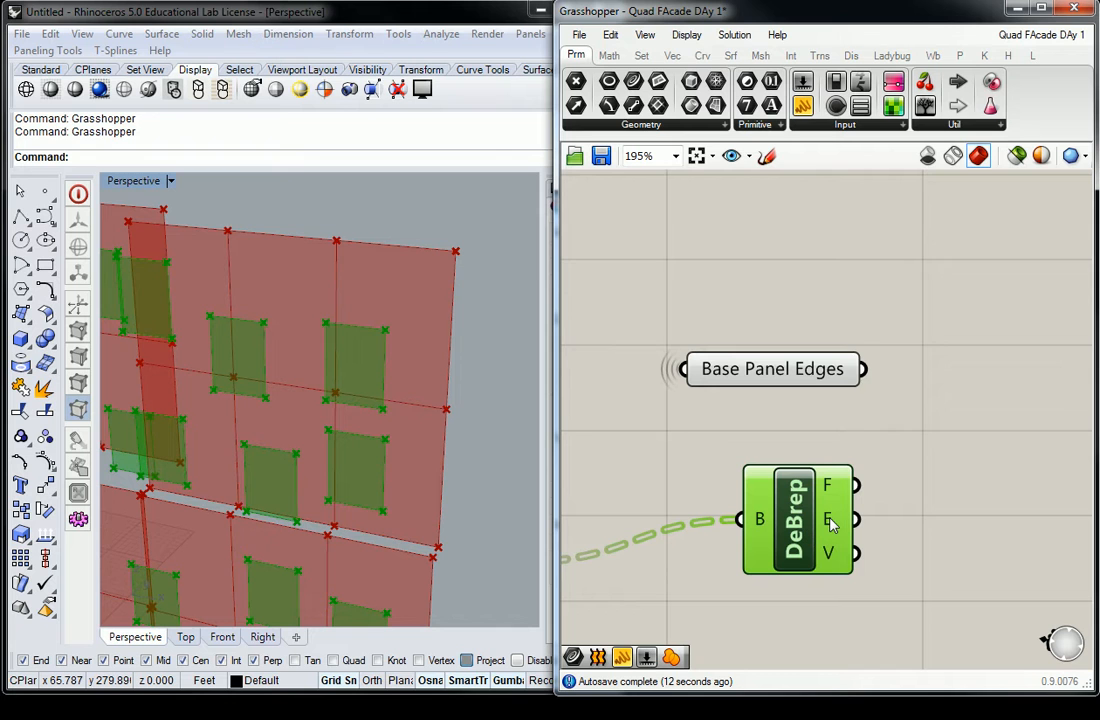
pyautogui.moveTo(830, 523)
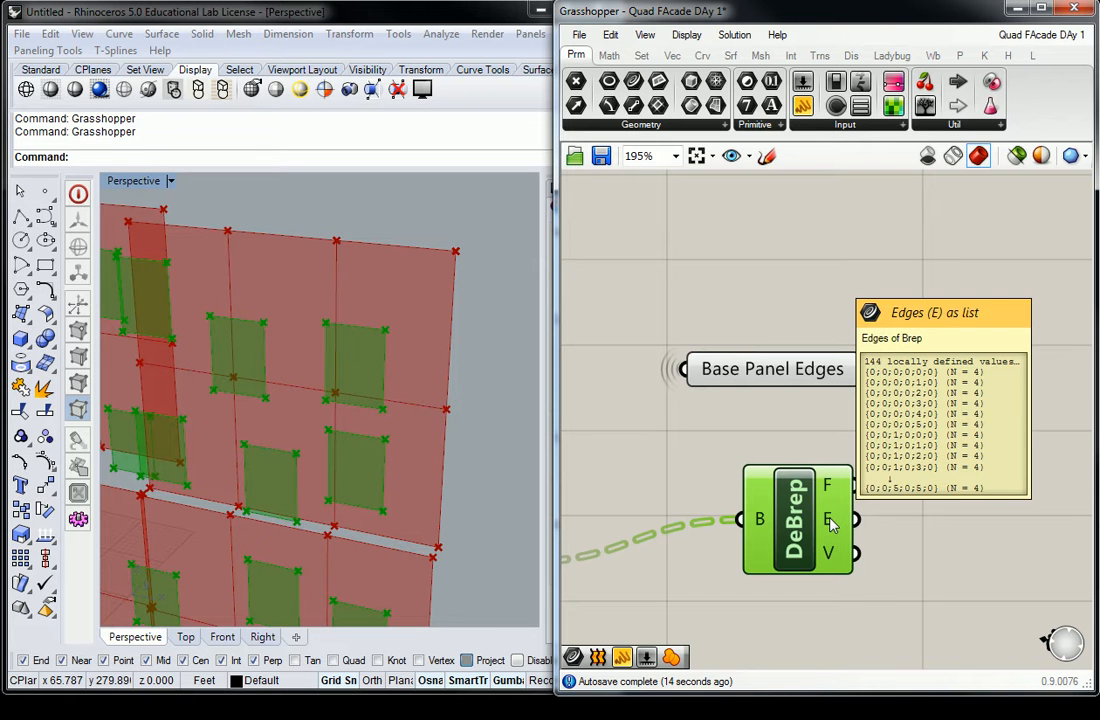
pyautogui.click(824, 370)
pyautogui.moveTo(824, 372)
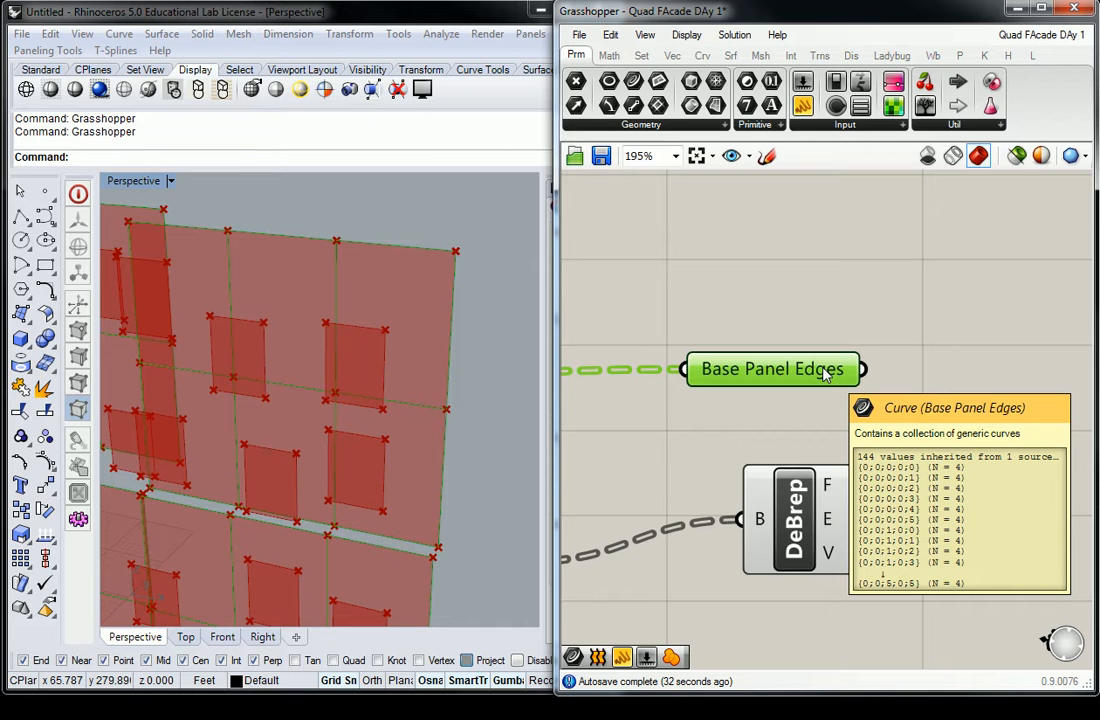
# Add a Point parameter fed by the Vertices output of the base panels' Deconstruct Brep and name it "Base Panel Corners"
pyautogui.scroll(-6, 822, 373)
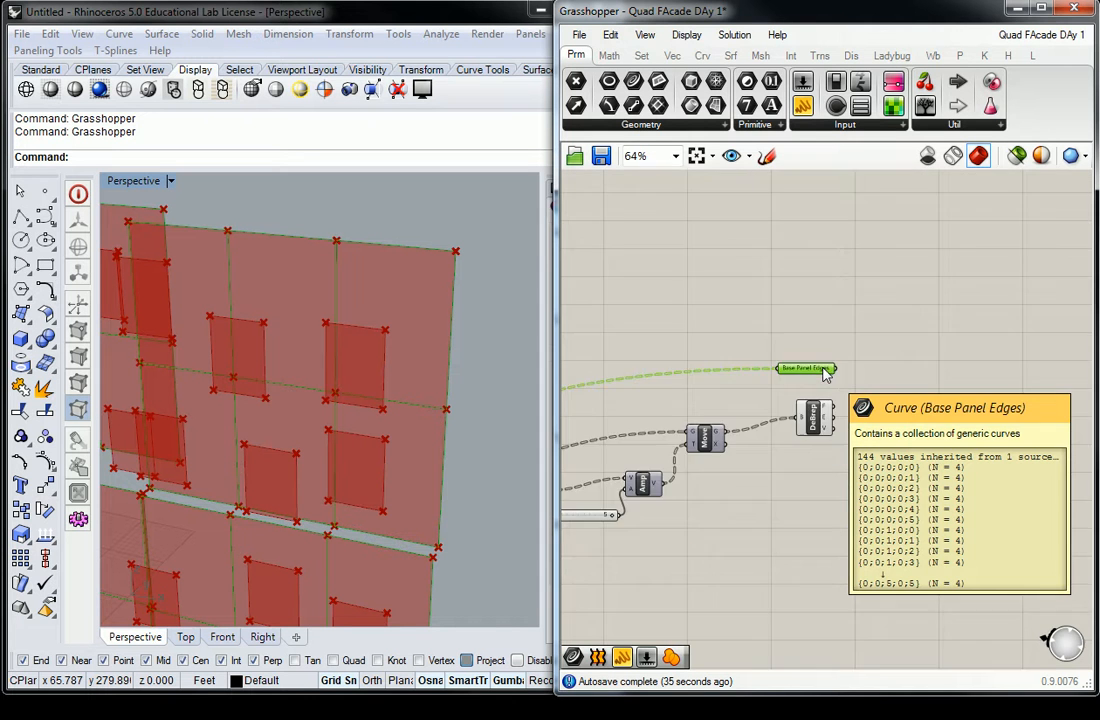
pyautogui.scroll(2, 845, 370)
pyautogui.scroll(3, 846, 370)
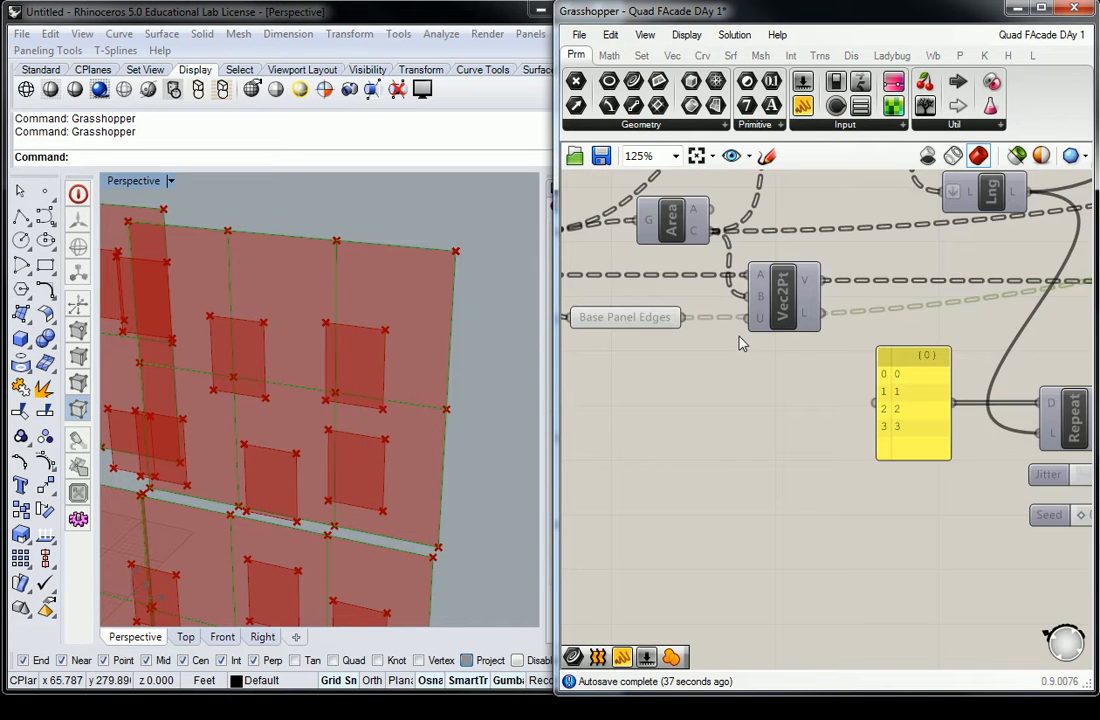
pyautogui.scroll(2, 786, 330)
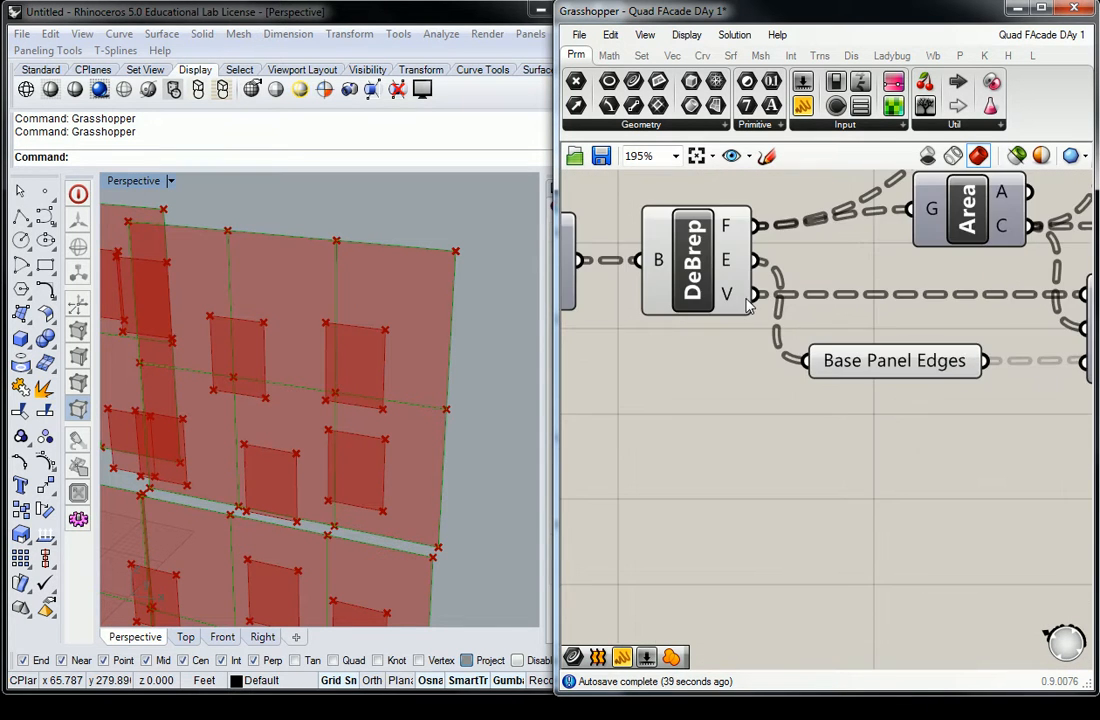
pyautogui.moveTo(748, 305)
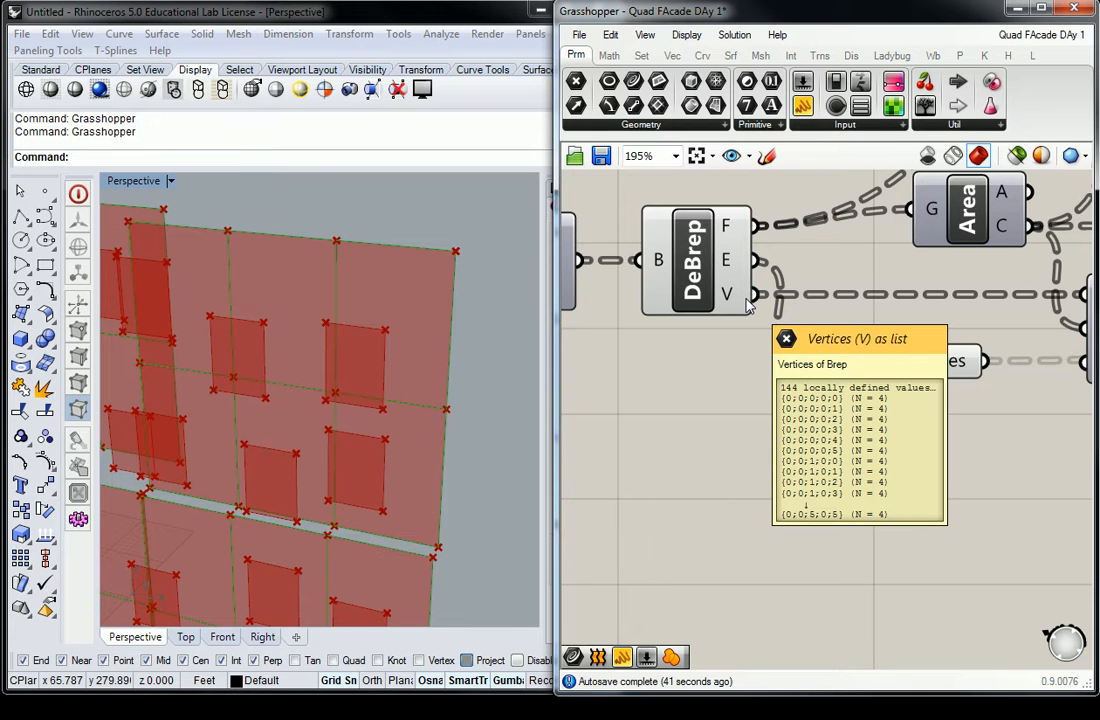
pyautogui.click(577, 82)
pyautogui.click(834, 414)
pyautogui.moveTo(834, 420); pyautogui.dragTo(863, 428)
pyautogui.moveTo(764, 294); pyautogui.dragTo(854, 446)
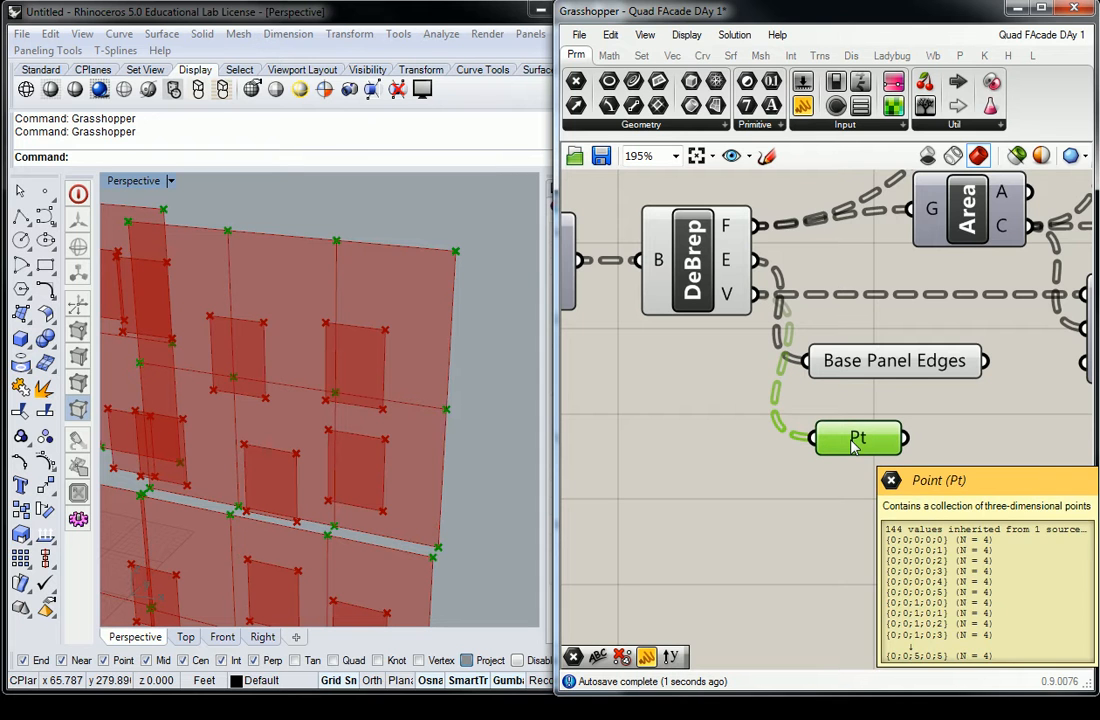
pyautogui.rightClick(855, 442)
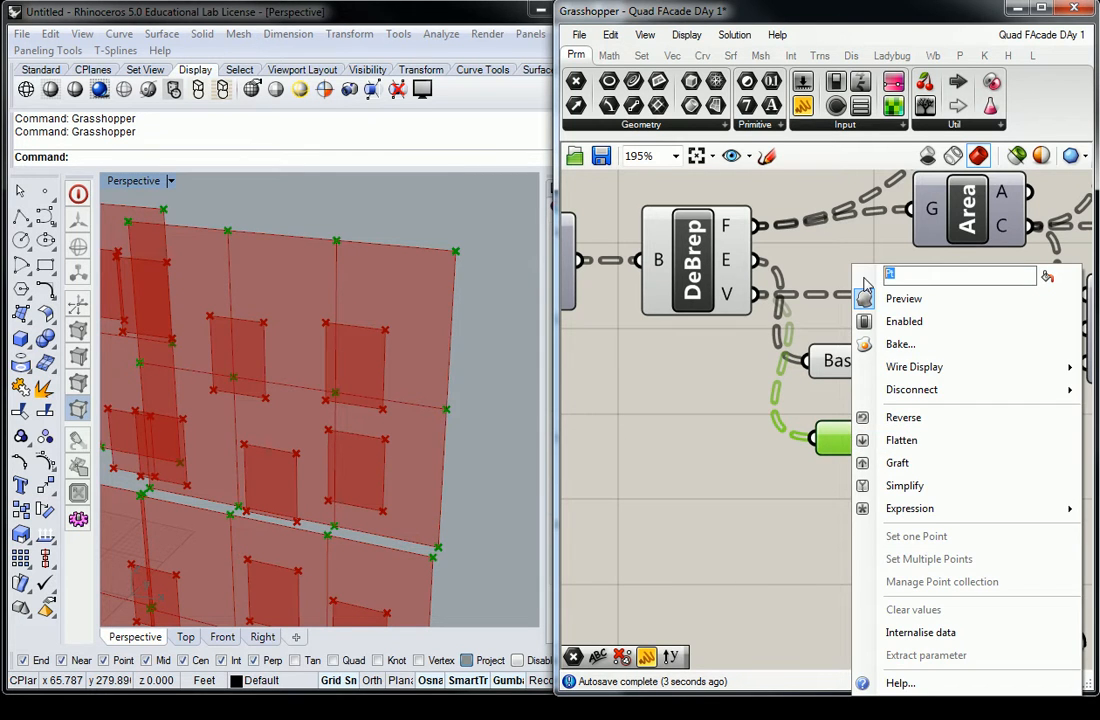
pyautogui.write('Base Panel Corners')
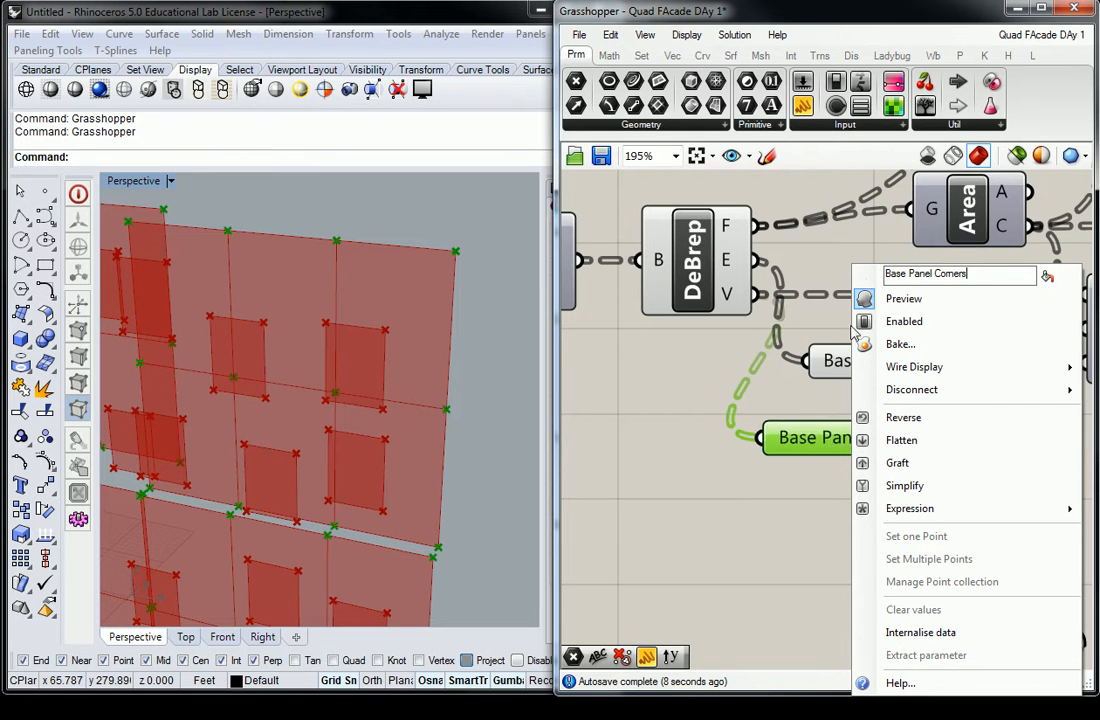
pyautogui.press('Return')
# Duplicate the Base Panel Corners parameter, feed the copy from the original and set the copy's wire display to Hidden
pyautogui.click(845, 445)
pyautogui.moveTo(907, 489); pyautogui.dragTo(777, 481, button='right')
pyautogui.hotkey('ctrl', 'c')
pyautogui.hotkey('ctrl', 'v')
pyautogui.moveTo(757, 455); pyautogui.dragTo(965, 489)
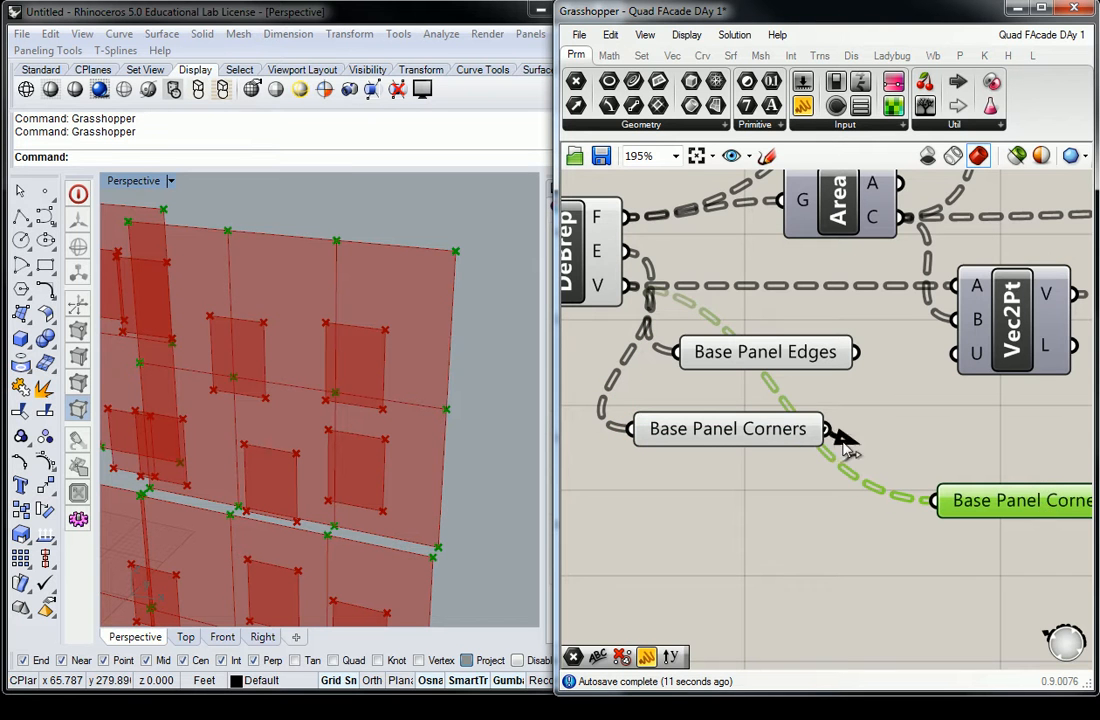
pyautogui.rightClick(960, 505)
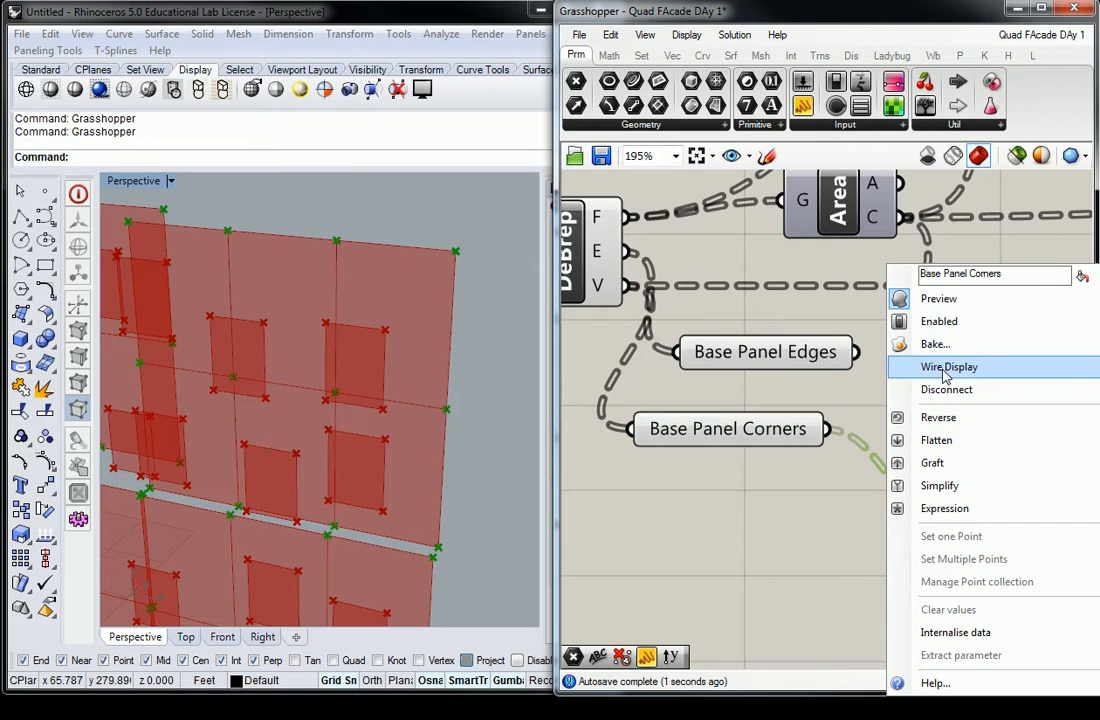
pyautogui.moveTo(857, 354); pyautogui.dragTo(657, 363, button='right')
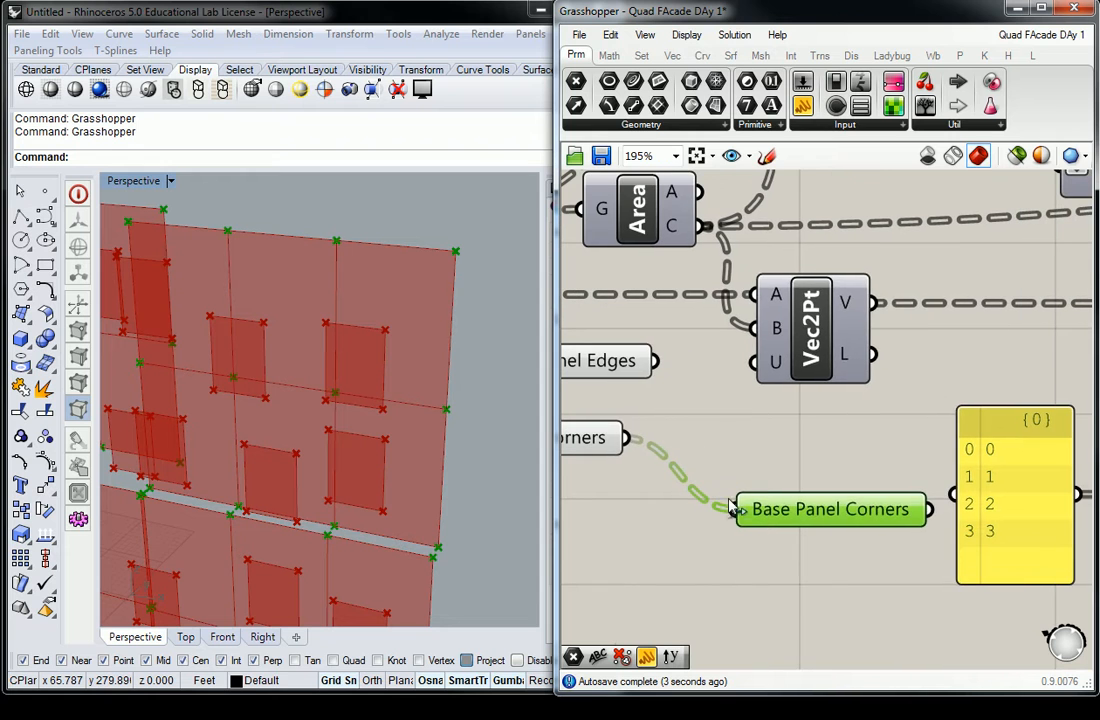
pyautogui.rightClick(743, 503)
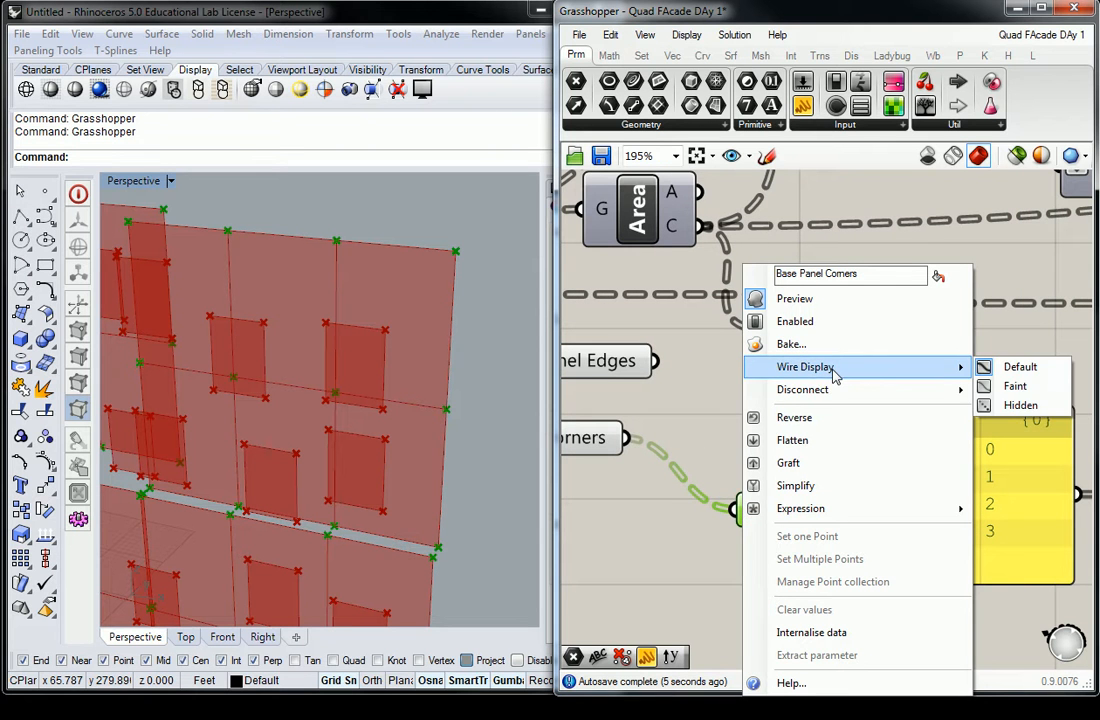
pyautogui.click(1000, 410)
# Place the Base Panel Corners copy between the Base Panel Edges copy and the Deconstruct Brep at the definition's end
pyautogui.scroll(-6, 789, 425)
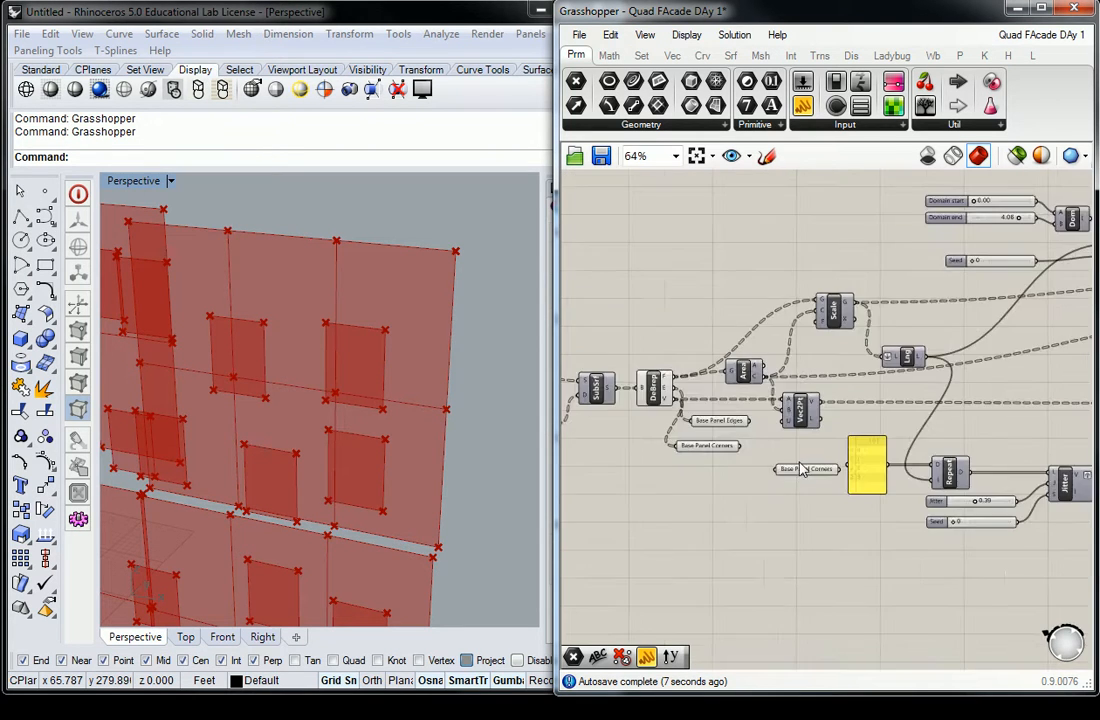
pyautogui.scroll(-2, 768, 514)
pyautogui.moveTo(769, 510); pyautogui.dragTo(1031, 397)
pyautogui.moveTo(1045, 393); pyautogui.dragTo(767, 450, button='right')
pyautogui.scroll(4, 766, 450)
pyautogui.moveTo(730, 441); pyautogui.dragTo(852, 494)
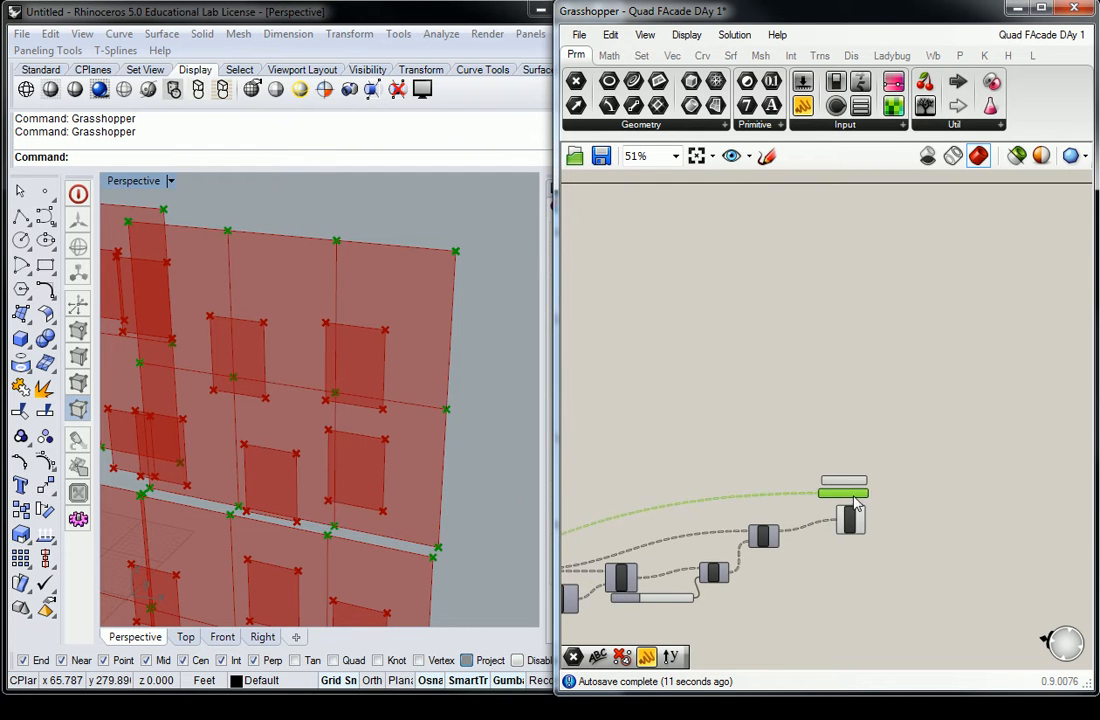
pyautogui.scroll(4, 943, 491)
pyautogui.scroll(2, 920, 470)
pyautogui.moveTo(859, 390); pyautogui.dragTo(714, 468)
pyautogui.click(710, 292)
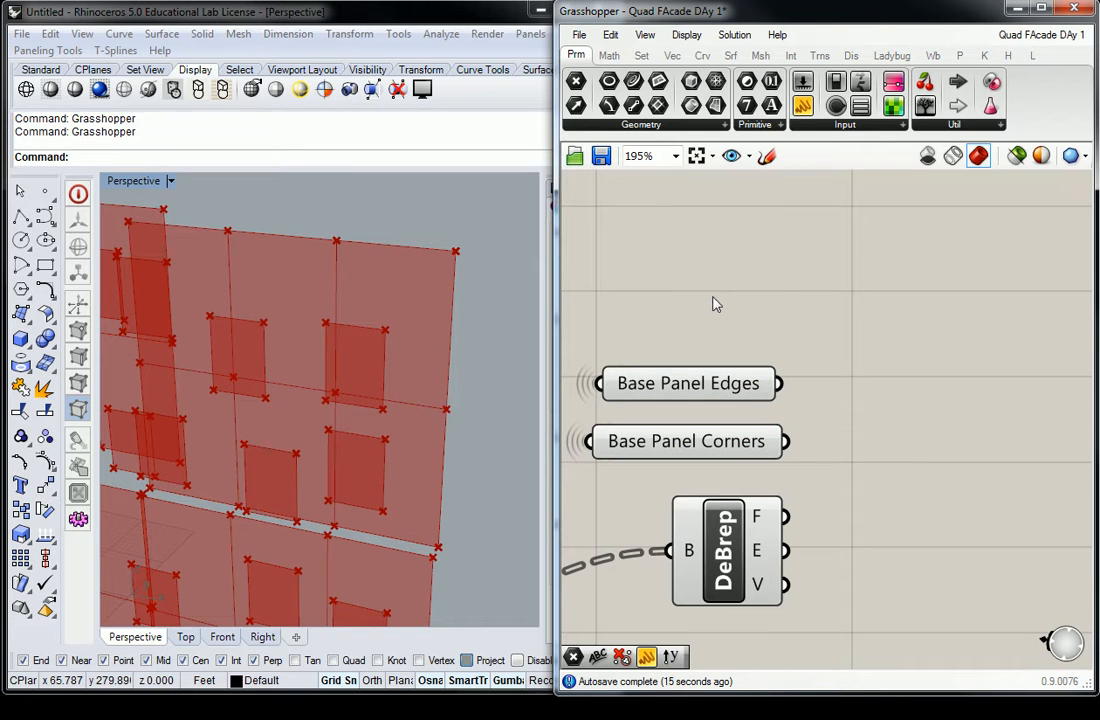
pyautogui.moveTo(728, 451); pyautogui.dragTo(716, 453)
pyautogui.moveTo(716, 453)
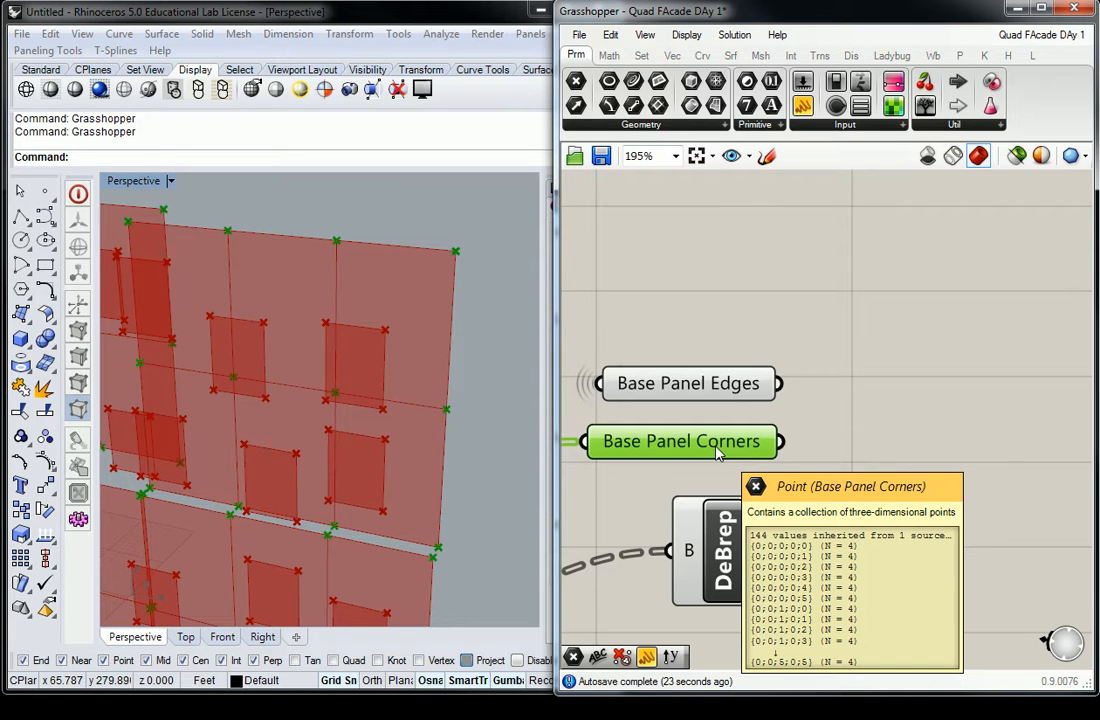
# Add a Ruled Surface component beside the Base Panel parameters and the moved panels' Deconstruct Brep
pyautogui.click(785, 322)
pyautogui.scroll(-3, 800, 322)
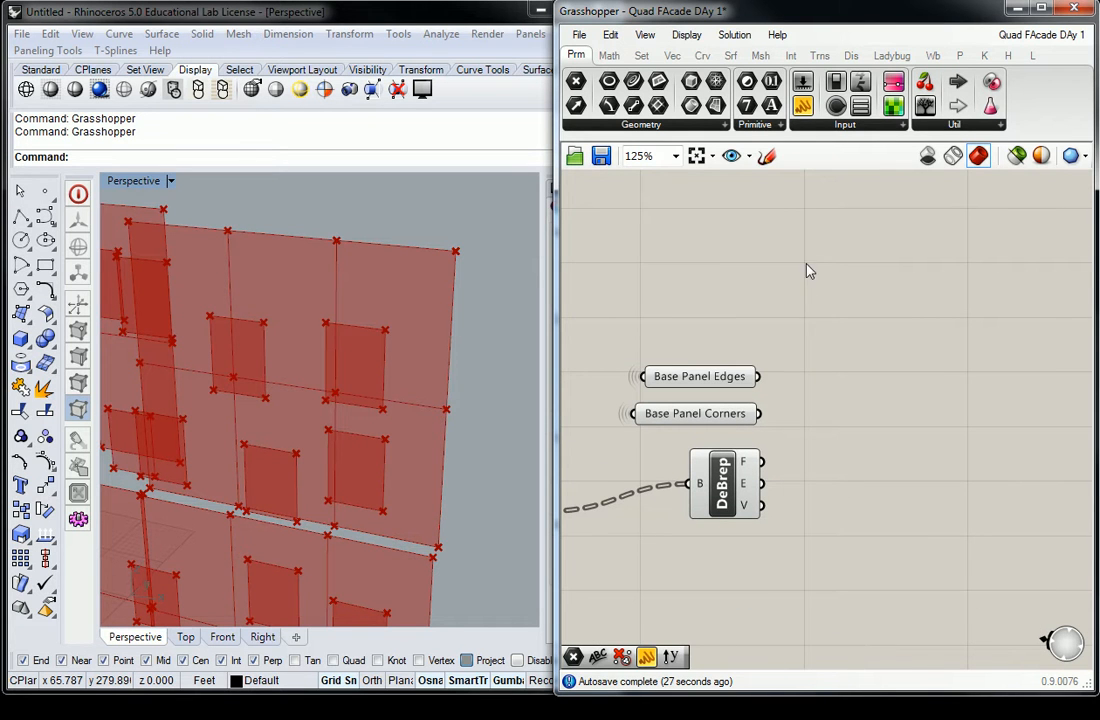
pyautogui.moveTo(740, 375)
pyautogui.click(732, 56)
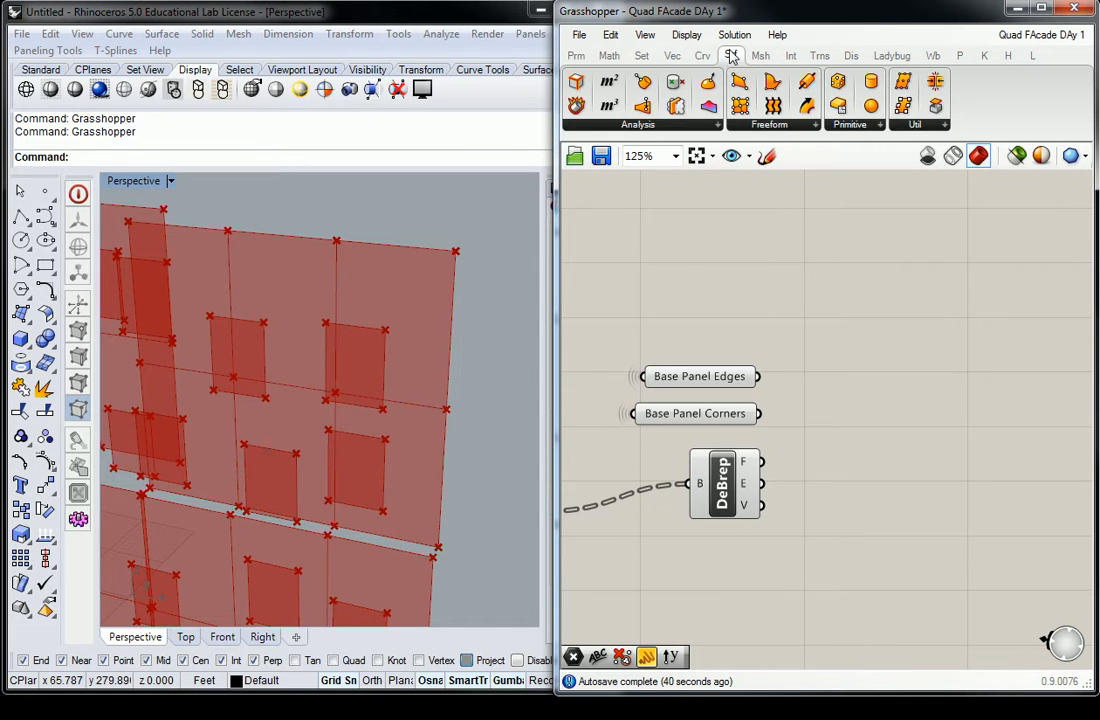
pyautogui.click(798, 124)
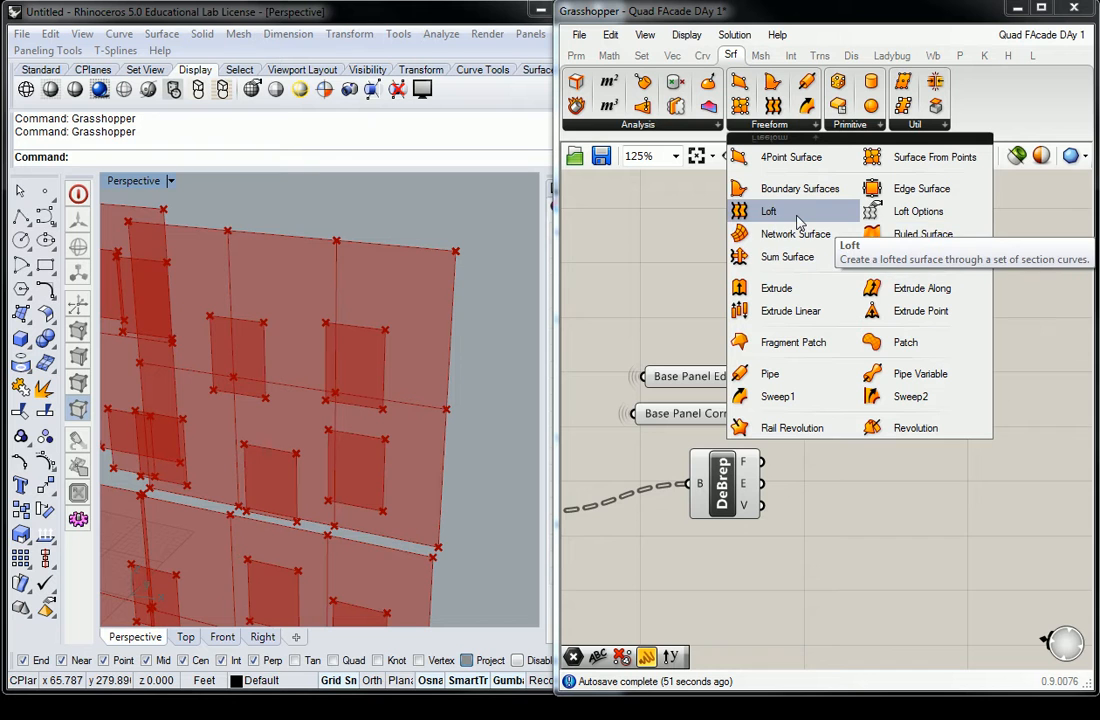
pyautogui.click(908, 236)
pyautogui.click(864, 436)
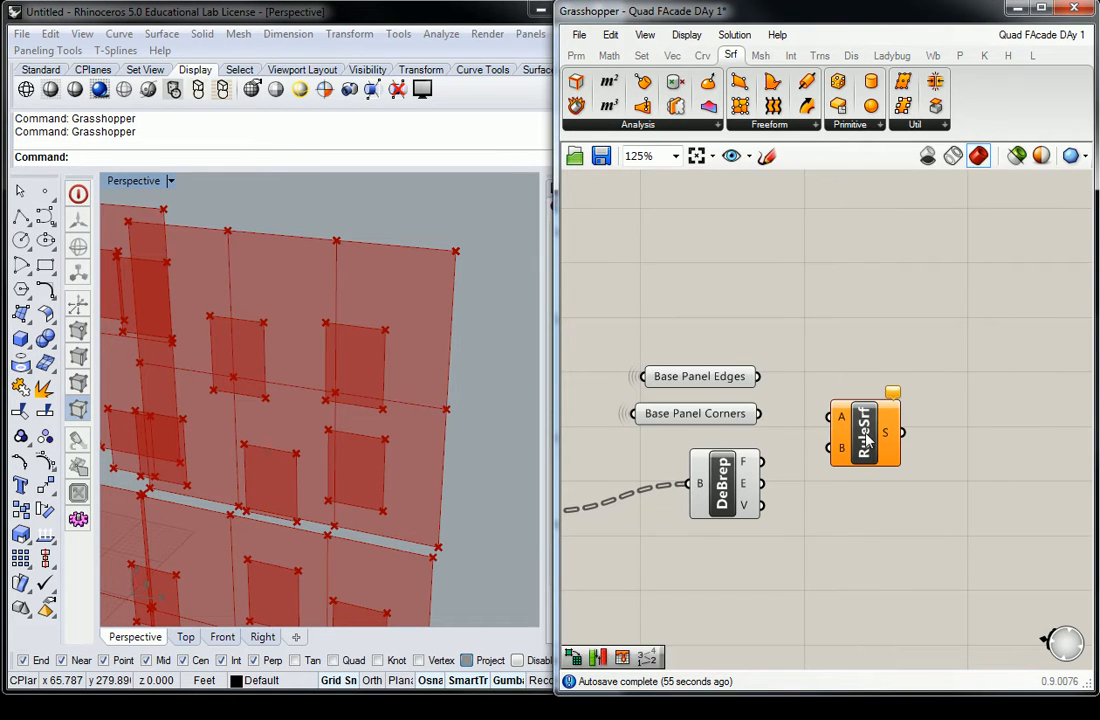
# Feed Base Panel Edges into the Ruled Surface's A input and the moved panels' Edges output into its B input
pyautogui.scroll(3, 810, 413)
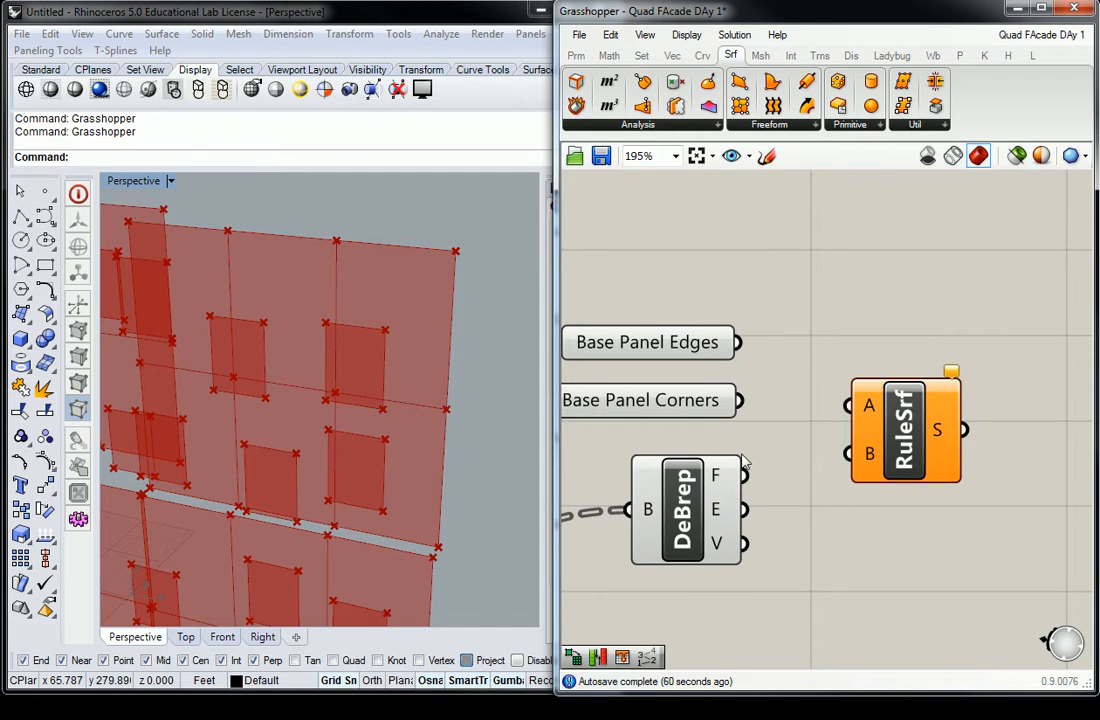
pyautogui.moveTo(738, 343); pyautogui.dragTo(815, 397)
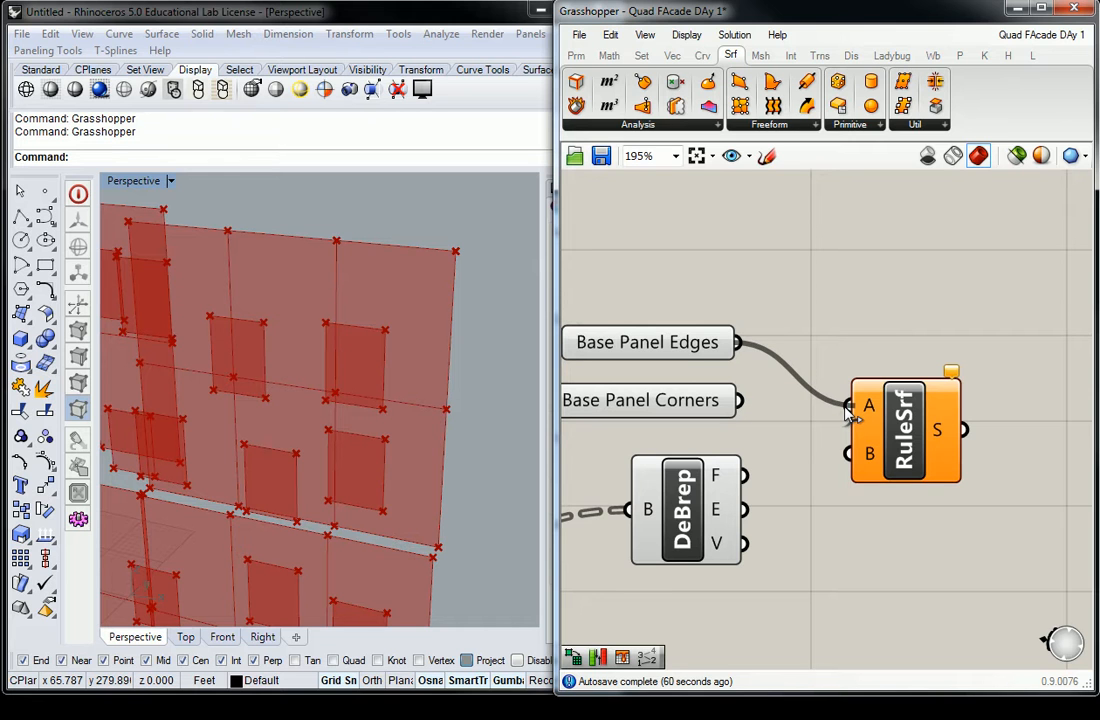
pyautogui.click(728, 514)
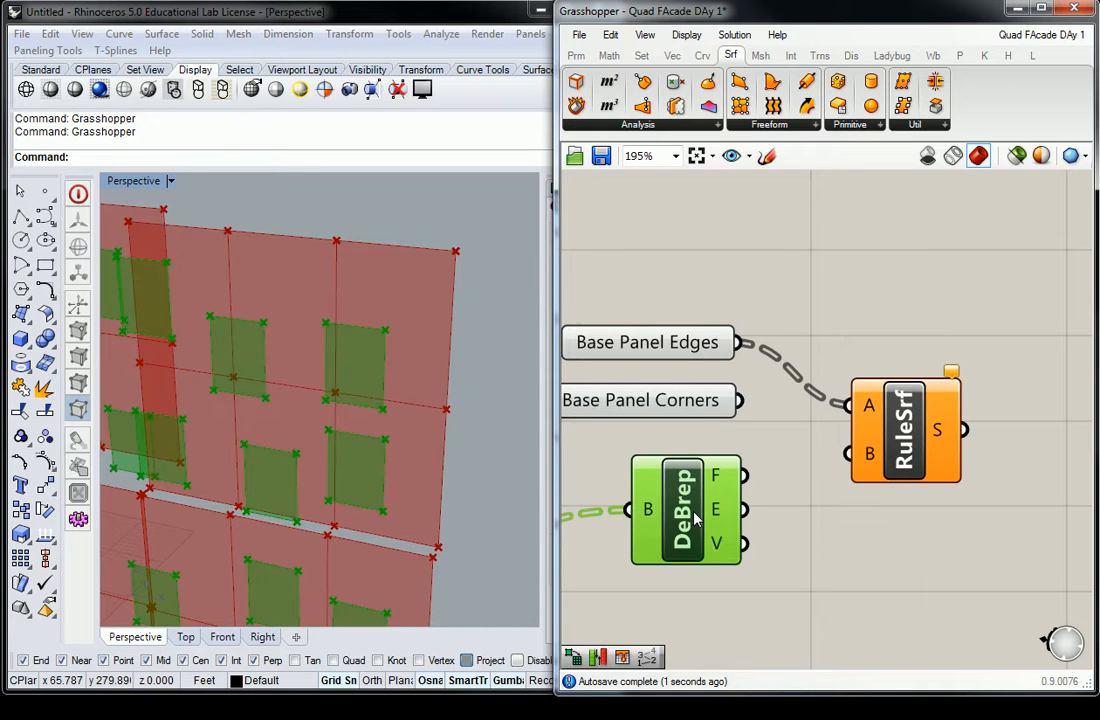
pyautogui.moveTo(743, 511); pyautogui.dragTo(848, 455)
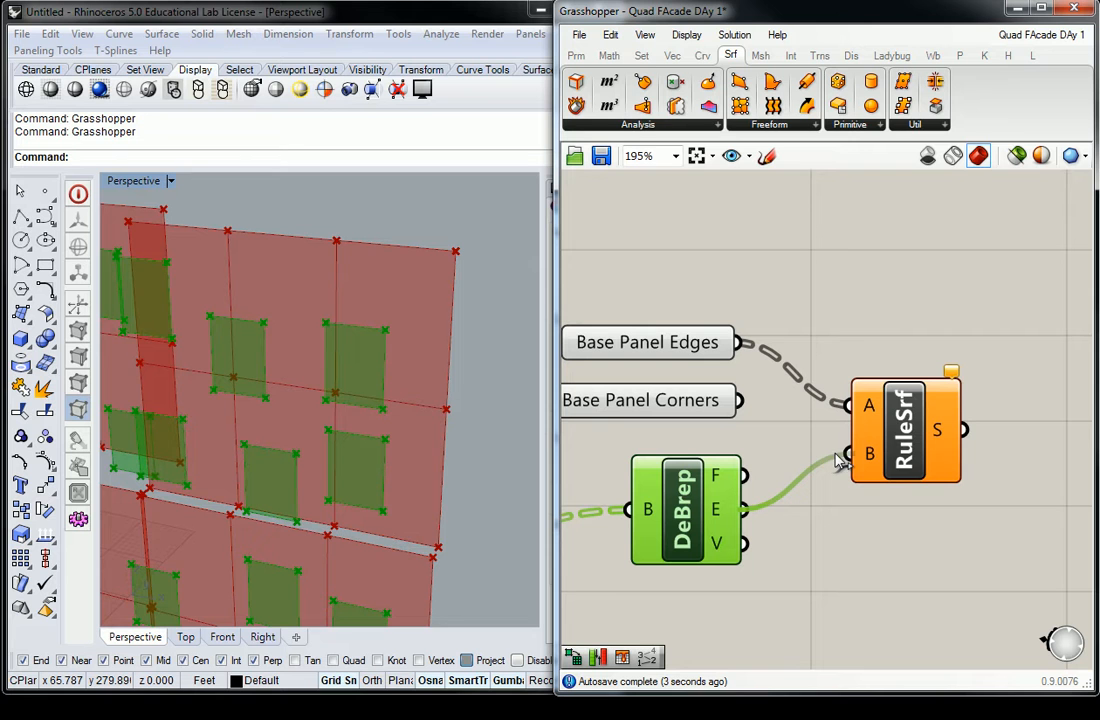
pyautogui.click(810, 282)
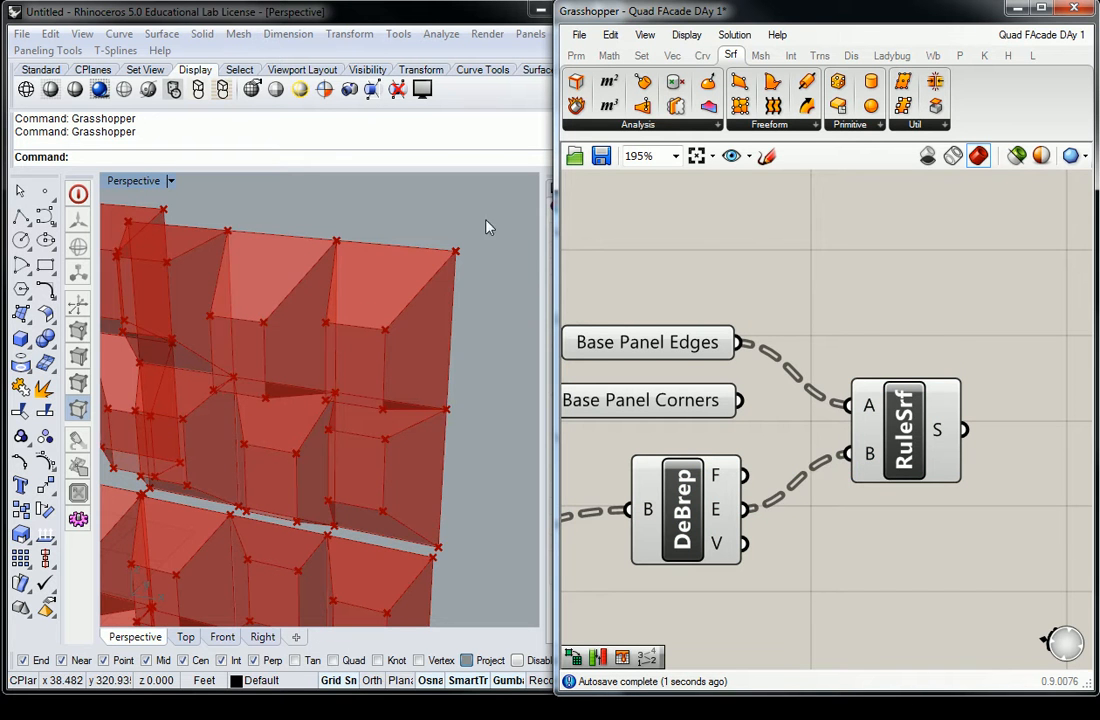
# Inspect the ruled surfaces between base and moved panels, and test their response to the Amplitude slider
pyautogui.click(900, 429)
pyautogui.moveTo(443, 331); pyautogui.dragTo(433, 316, button='right')
pyautogui.scroll(-6, 434, 316)
pyautogui.keyDown('shift'); pyautogui.moveTo(309, 311); pyautogui.dragTo(362, 316, button='right'); pyautogui.keyUp('shift')
pyautogui.scroll(6, 335, 331)
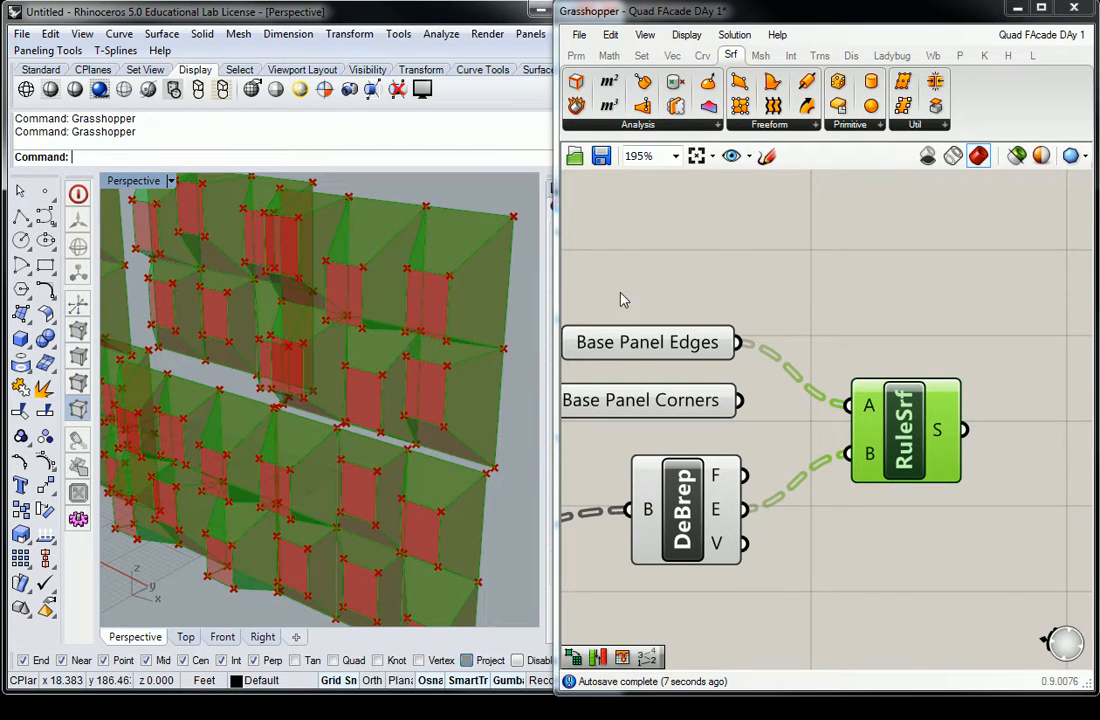
pyautogui.click(684, 420)
pyautogui.scroll(-5, 650, 300)
pyautogui.click(805, 335)
pyautogui.scroll(-5, 700, 422)
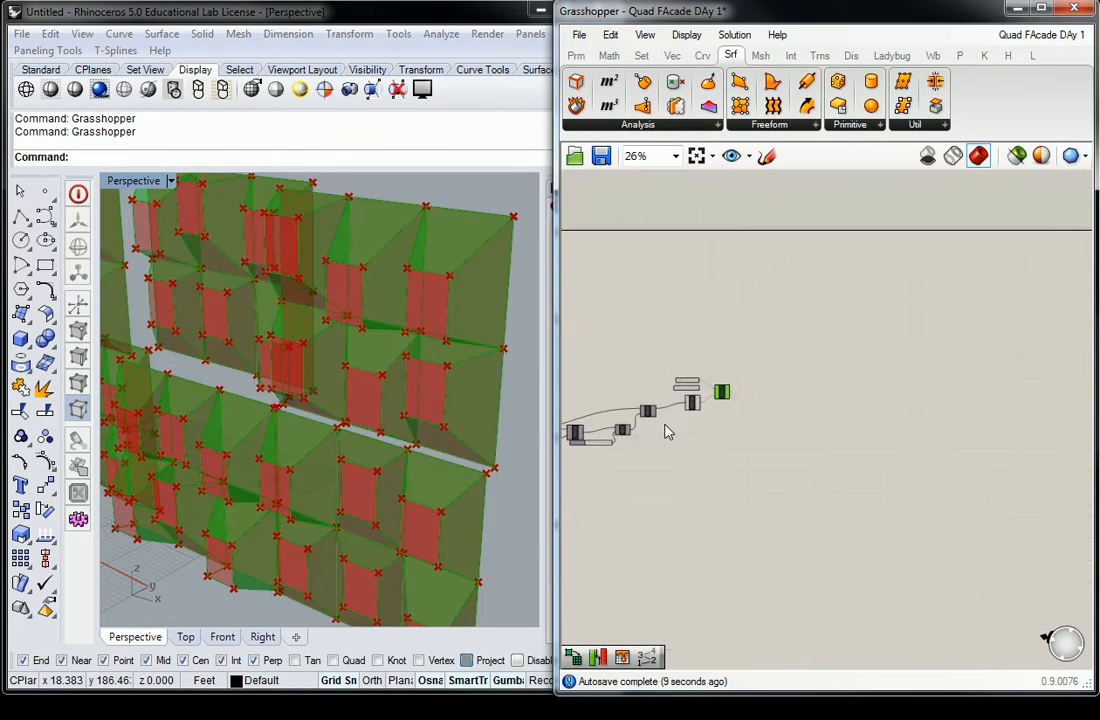
pyautogui.scroll(6, 913, 385)
pyautogui.scroll(4, 975, 422)
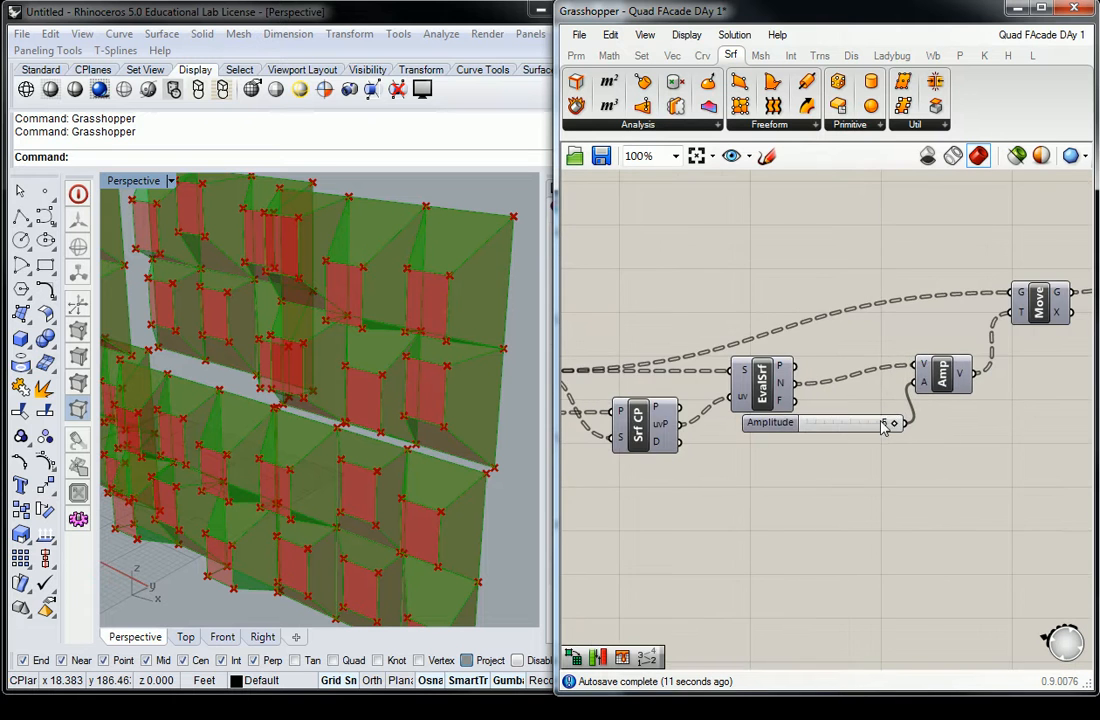
pyautogui.moveTo(910, 427)
pyautogui.mouseDown()
pyautogui.moveTo(768, 428)
pyautogui.moveTo(953, 432)
pyautogui.moveTo(773, 430)
pyautogui.moveTo(820, 438)
pyautogui.moveTo(903, 427)
pyautogui.mouseUp()
# Set the Jitter slider feeding the Jitter component to 0.72
pyautogui.scroll(-7, 875, 430)
pyautogui.moveTo(875, 428); pyautogui.dragTo(852, 366, button='right')
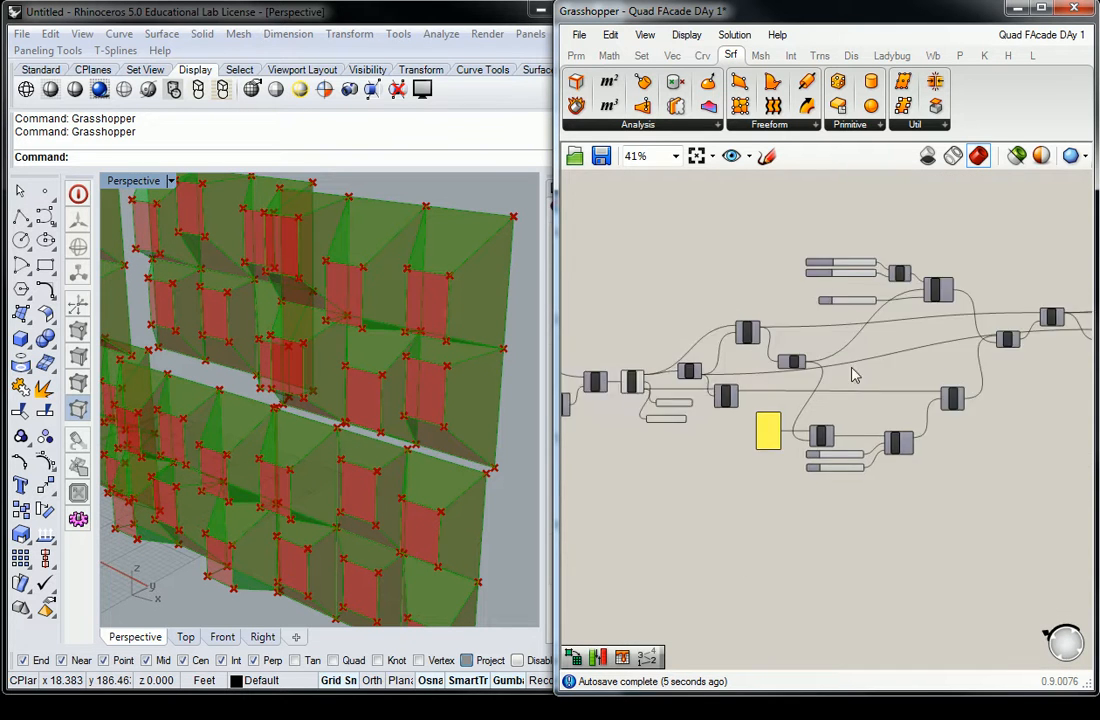
pyautogui.scroll(6, 840, 460)
pyautogui.scroll(-3, 840, 418)
pyautogui.scroll(3, 840, 418)
pyautogui.moveTo(842, 413)
pyautogui.mouseDown()
pyautogui.moveTo(864, 417)
pyautogui.moveTo(831, 416)
pyautogui.mouseUp()
pyautogui.moveTo(312, 339); pyautogui.dragTo(380, 345, button='right')
pyautogui.moveTo(831, 414); pyautogui.dragTo(889, 411)
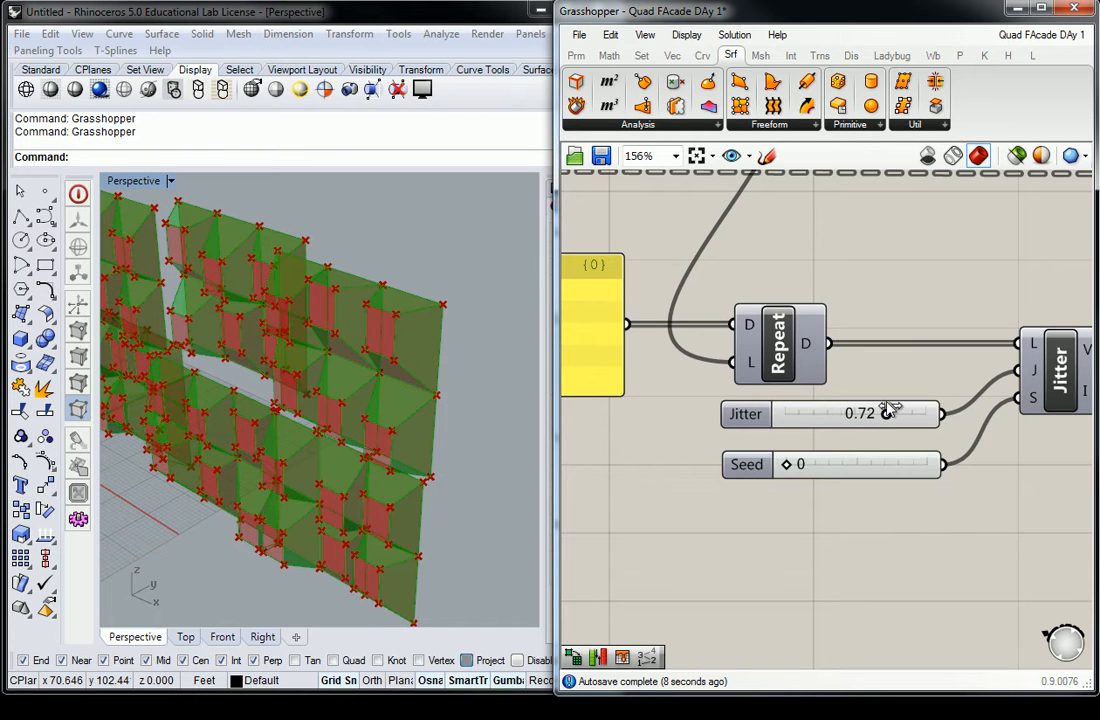
# Try the U Count slider feeding the Divide component and leave it at 3
pyautogui.scroll(-6, 805, 301)
pyautogui.scroll(4, 587, 220)
pyautogui.moveTo(628, 362); pyautogui.dragTo(816, 340, button='right')
pyautogui.scroll(-4, 815, 342)
pyautogui.scroll(6, 693, 350)
pyautogui.scroll(-5, 693, 351)
pyautogui.scroll(5, 714, 349)
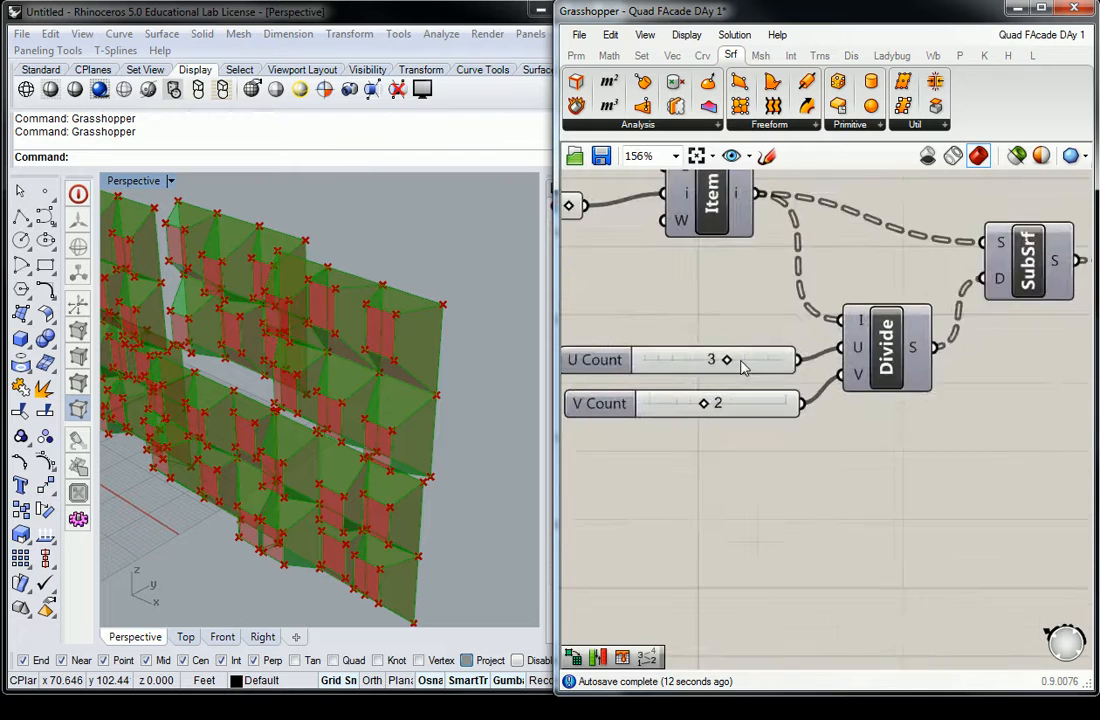
pyautogui.scroll(1, 741, 366)
pyautogui.moveTo(745, 362); pyautogui.dragTo(727, 362)
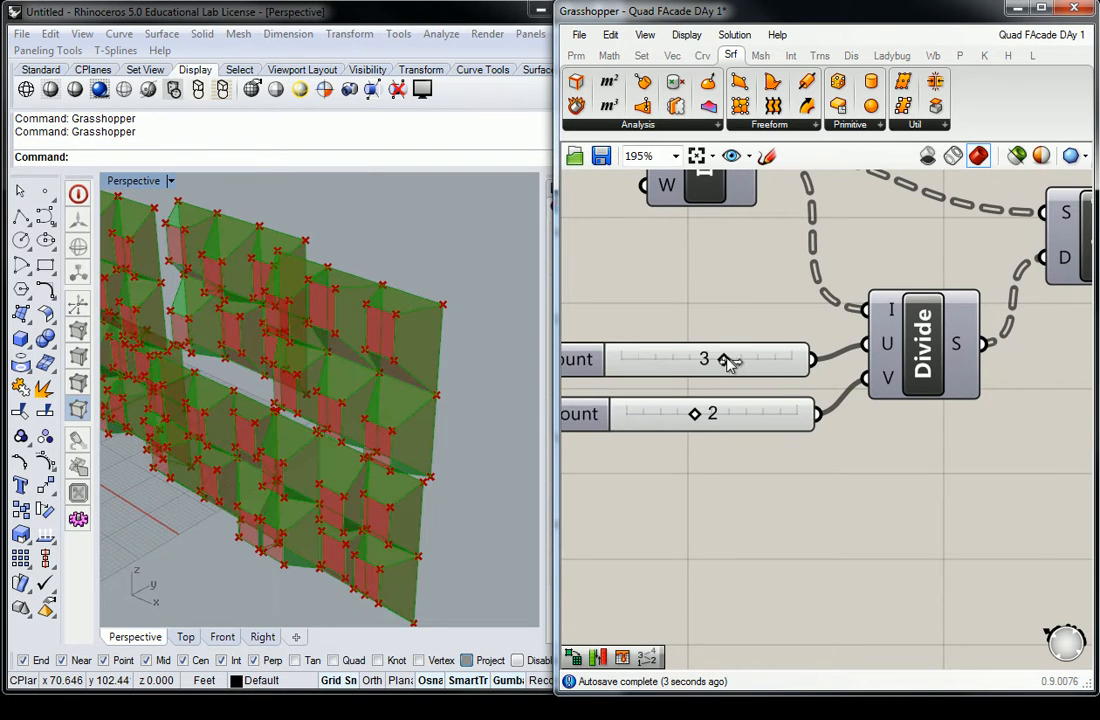
# Set the end value of the domain feeding the Random component to 3.54
pyautogui.scroll(-5, 737, 365)
pyautogui.moveTo(831, 360); pyautogui.dragTo(518, 436, button='right')
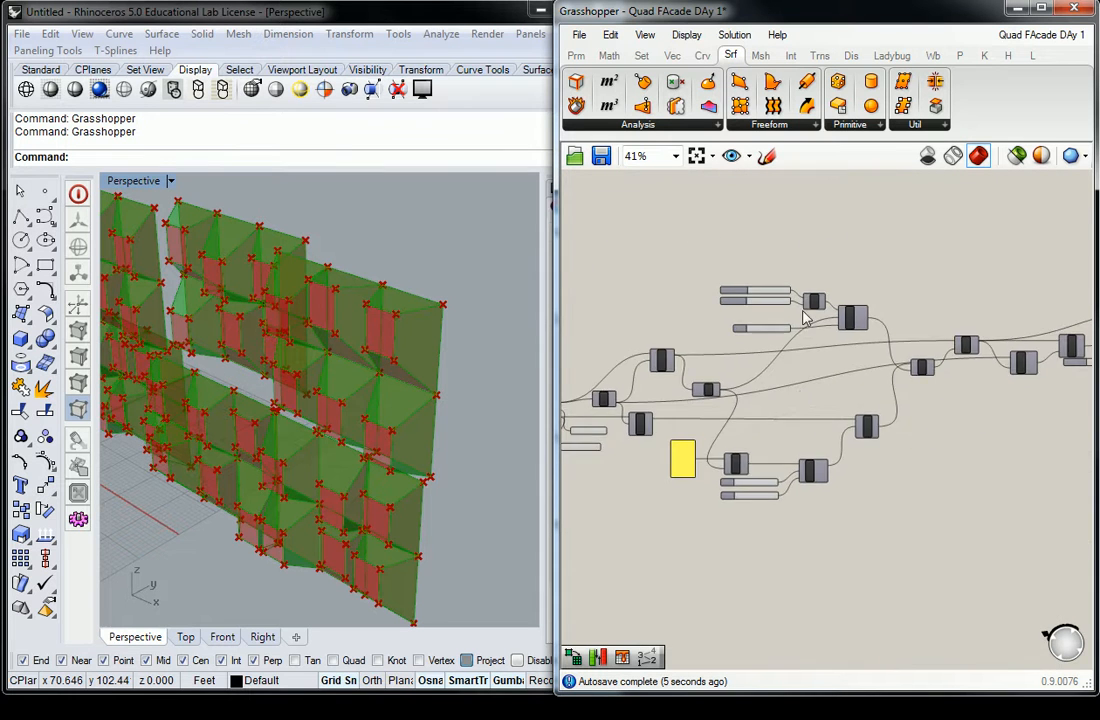
pyautogui.scroll(5, 759, 286)
pyautogui.moveTo(740, 300)
pyautogui.mouseDown()
pyautogui.moveTo(646, 300)
pyautogui.moveTo(770, 300)
pyautogui.moveTo(655, 306)
pyautogui.moveTo(744, 307)
pyautogui.moveTo(703, 312)
pyautogui.moveTo(726, 314)
pyautogui.mouseUp()
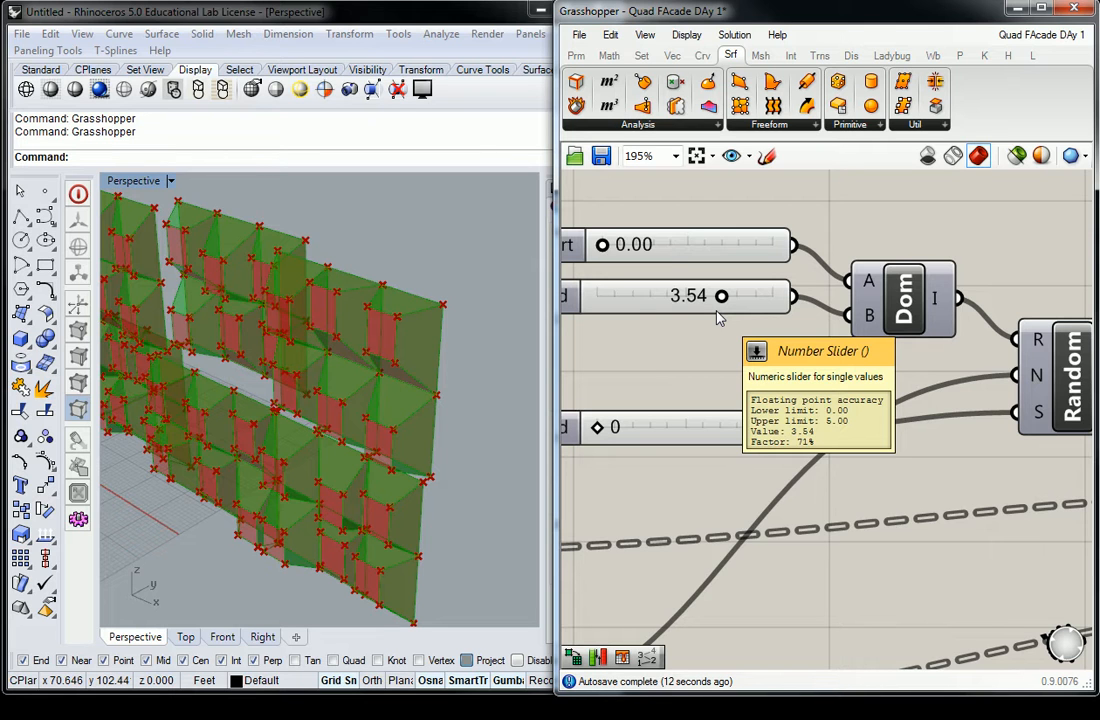
# Examine the geometry of the moved panels' Deconstruct Brep at the definition's end against the ruled surfaces
pyautogui.click(875, 230)
pyautogui.scroll(-5, 875, 230)
pyautogui.scroll(-3, 820, 220)
pyautogui.scroll(3, 815, 332)
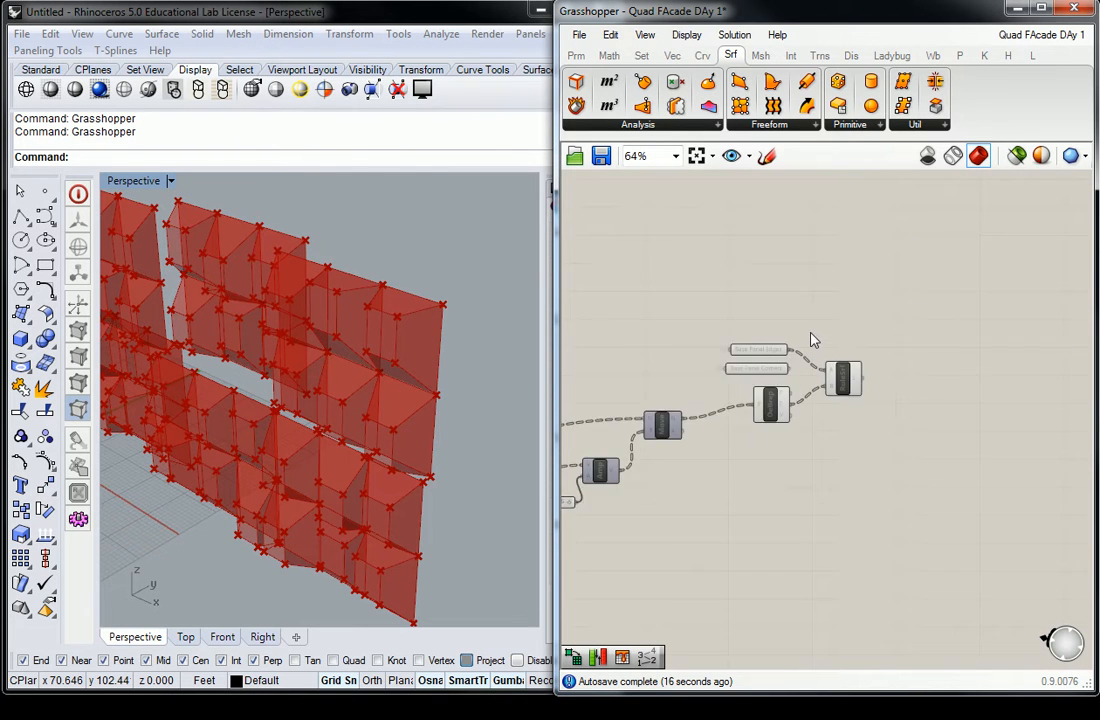
pyautogui.scroll(3, 807, 368)
pyautogui.click(760, 363)
pyautogui.scroll(3, 760, 363)
pyautogui.click(757, 447)
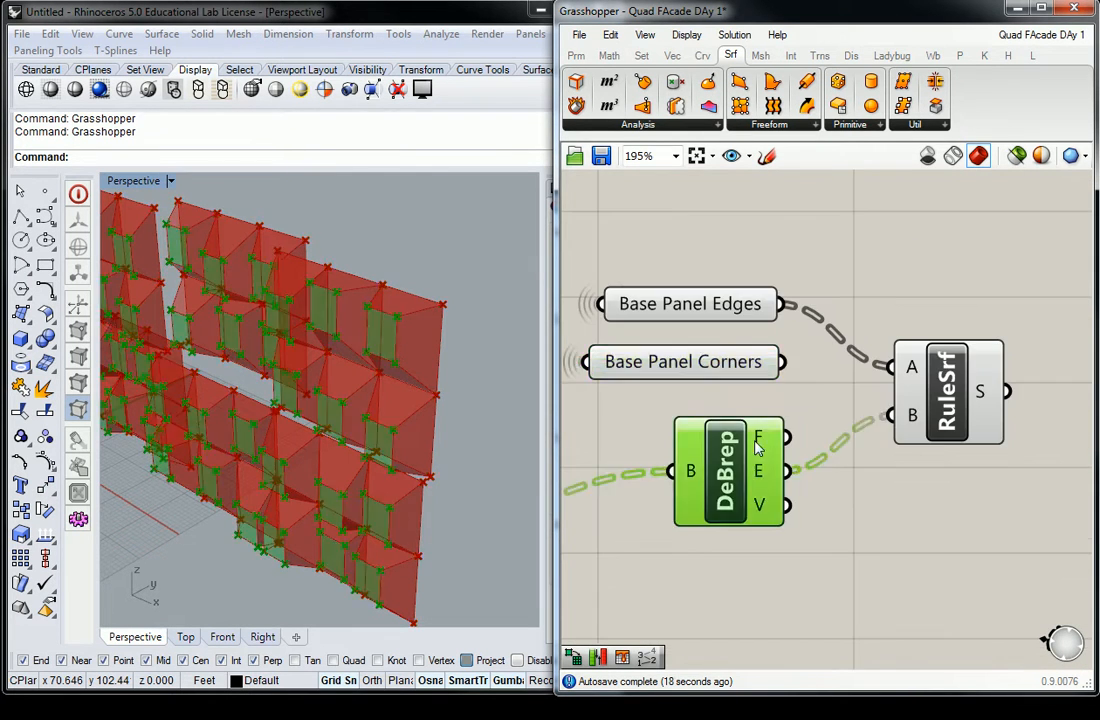
pyautogui.click(910, 522)
pyautogui.scroll(-2, 762, 400)
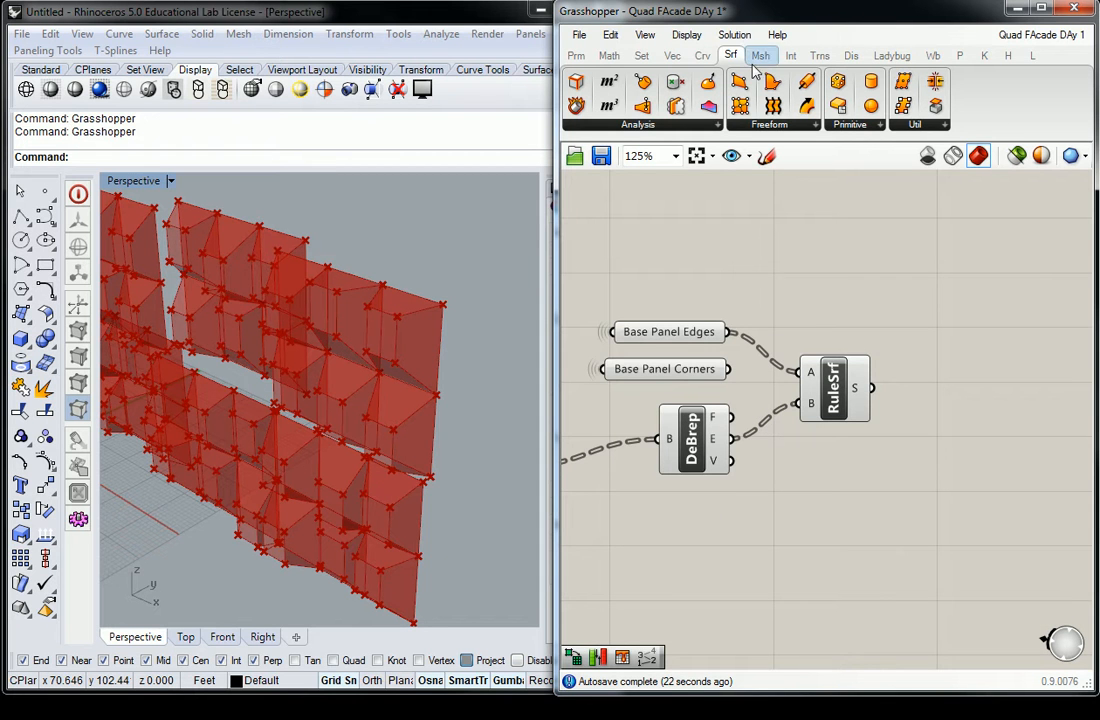
# Add a Pipe component below the Ruled Surface component
pyautogui.moveTo(807, 81); pyautogui.dragTo(838, 518)
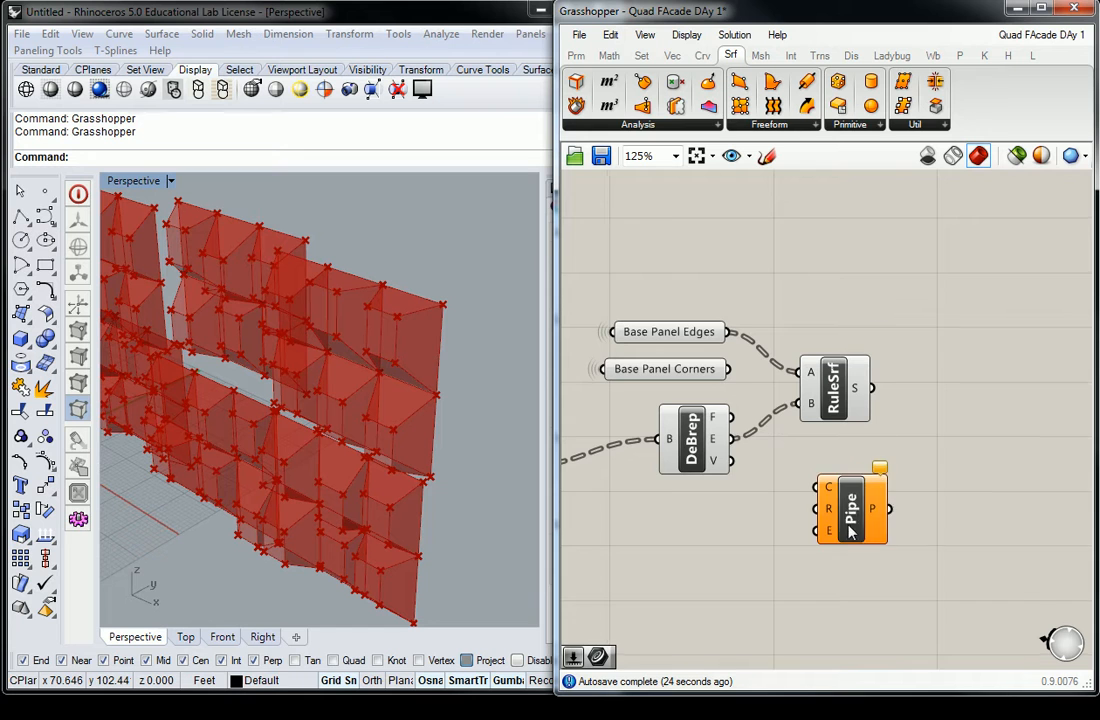
pyautogui.moveTo(838, 518); pyautogui.dragTo(810, 452, button='right')
pyautogui.moveTo(810, 452); pyautogui.dragTo(815, 490)
pyautogui.scroll(1, 760, 457)
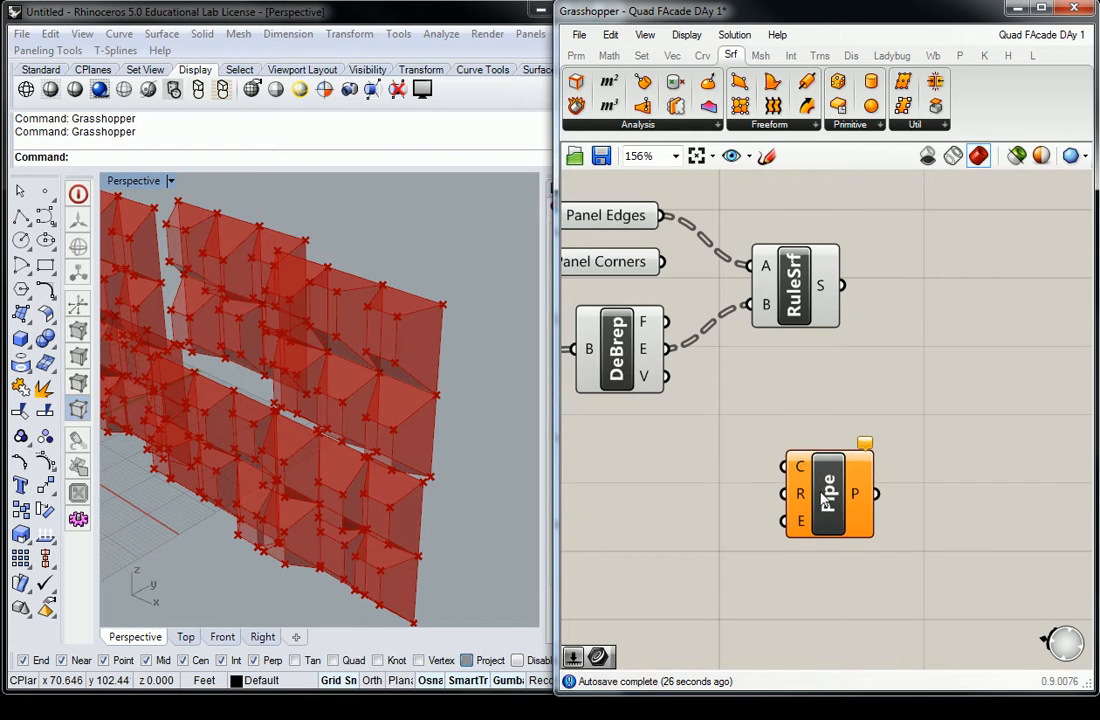
pyautogui.click(632, 360)
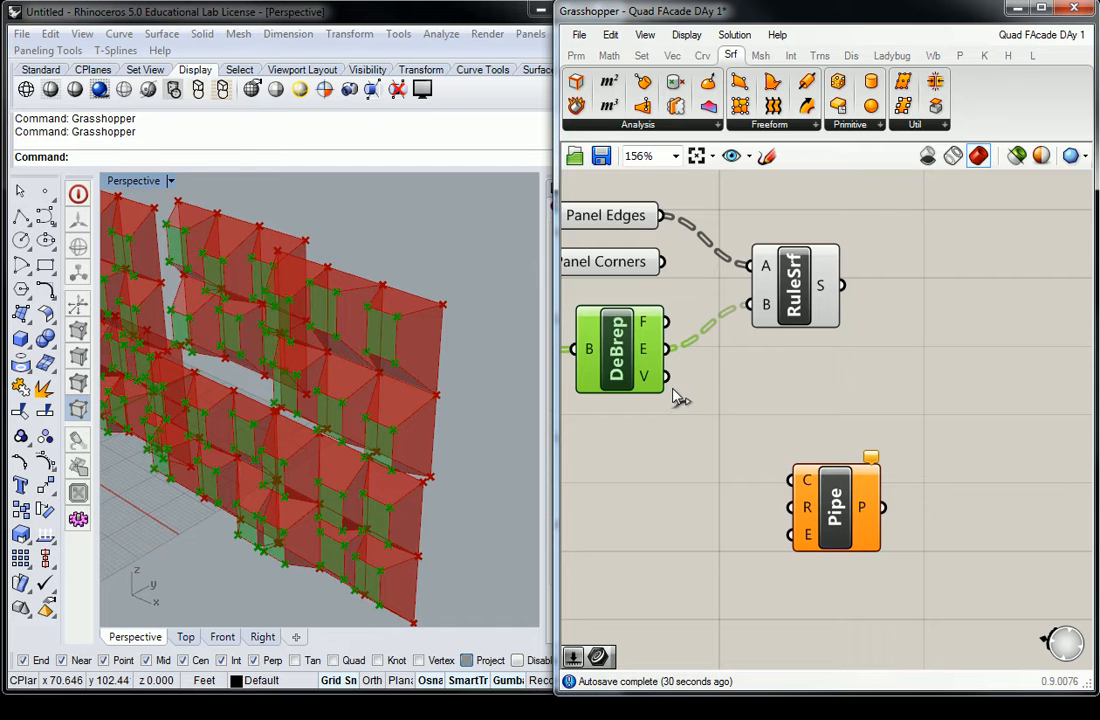
pyautogui.moveTo(667, 349); pyautogui.dragTo(805, 505)
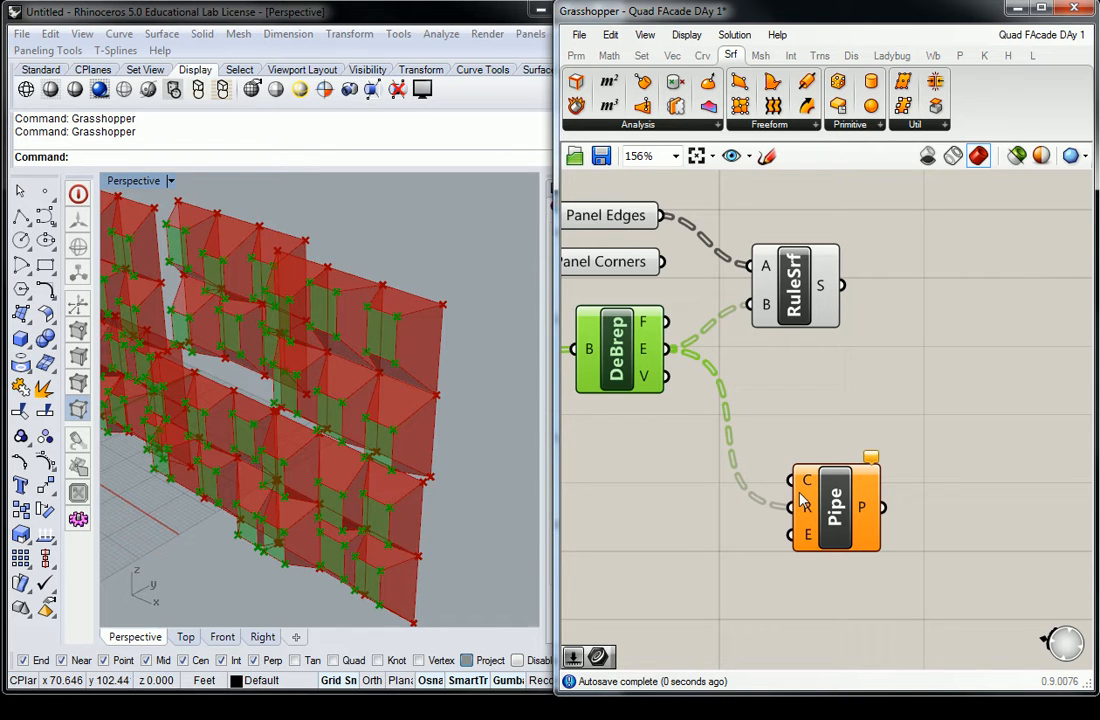
pyautogui.click(758, 408)
pyautogui.hotkey('ctrl', 'z')
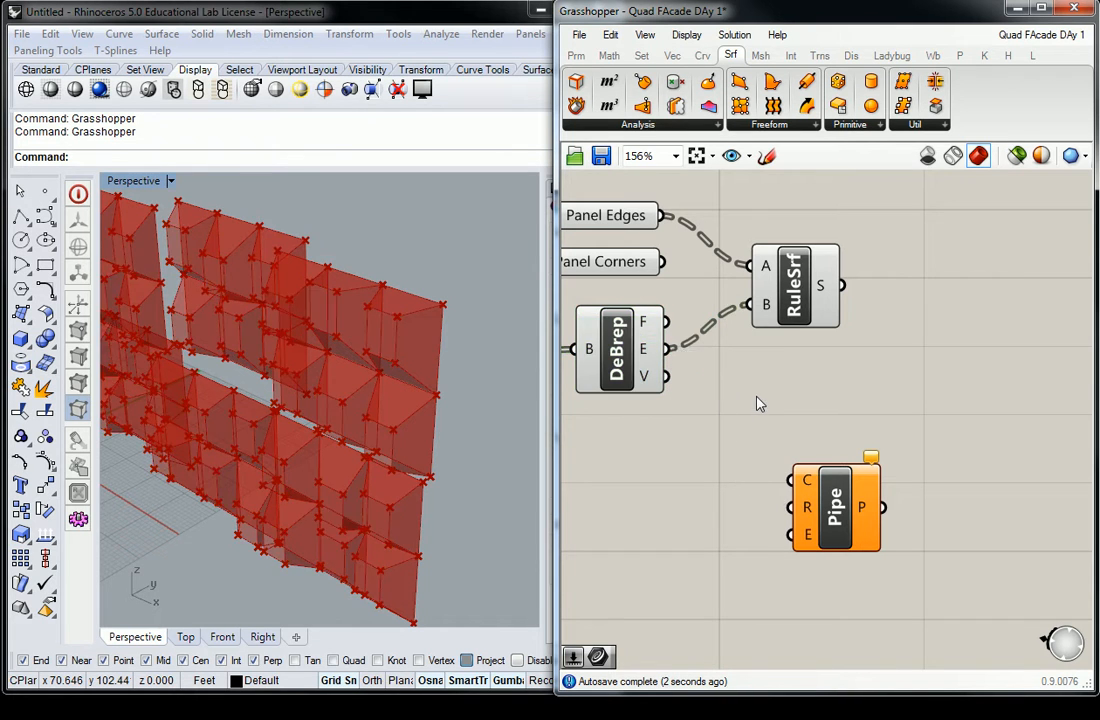
# Feed the moved panels' Edges output into the Pipe component's Curve input
pyautogui.moveTo(667, 349); pyautogui.dragTo(790, 480)
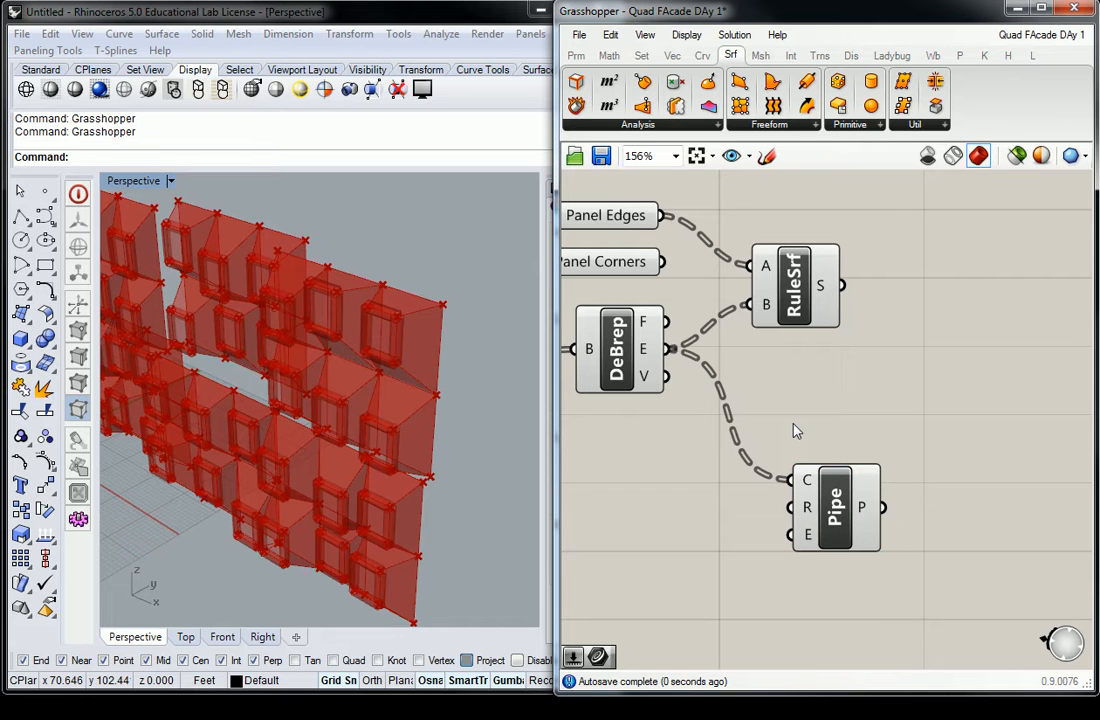
pyautogui.doubleClick(633, 505)
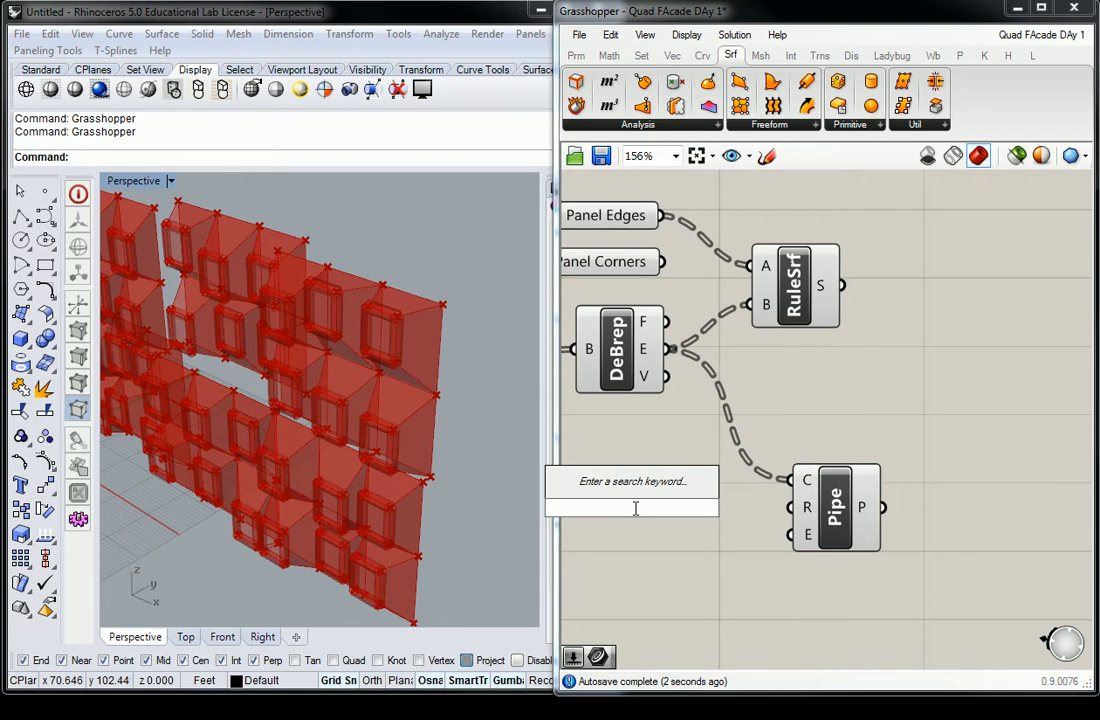
pyautogui.write('0')
pyautogui.write('<55<1')
pyautogui.press('Return')
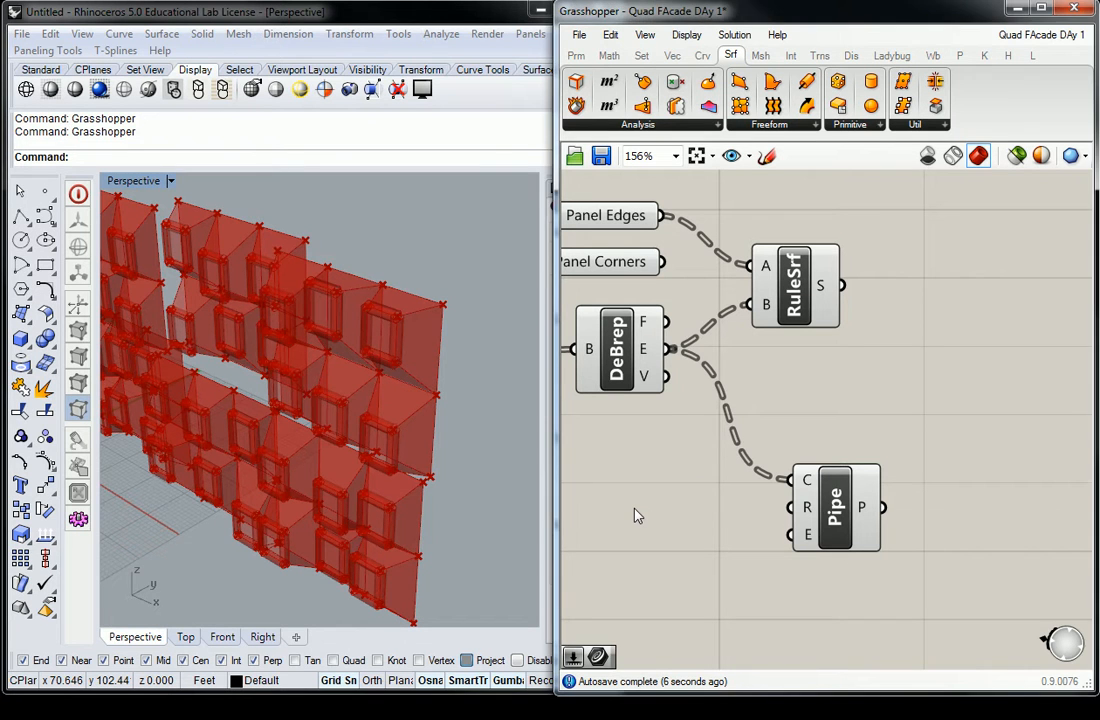
# Create a number slider ranging from 0 to 2 with the value 0.55 and place it to the left of the Pipe component
pyautogui.doubleClick(644, 509)
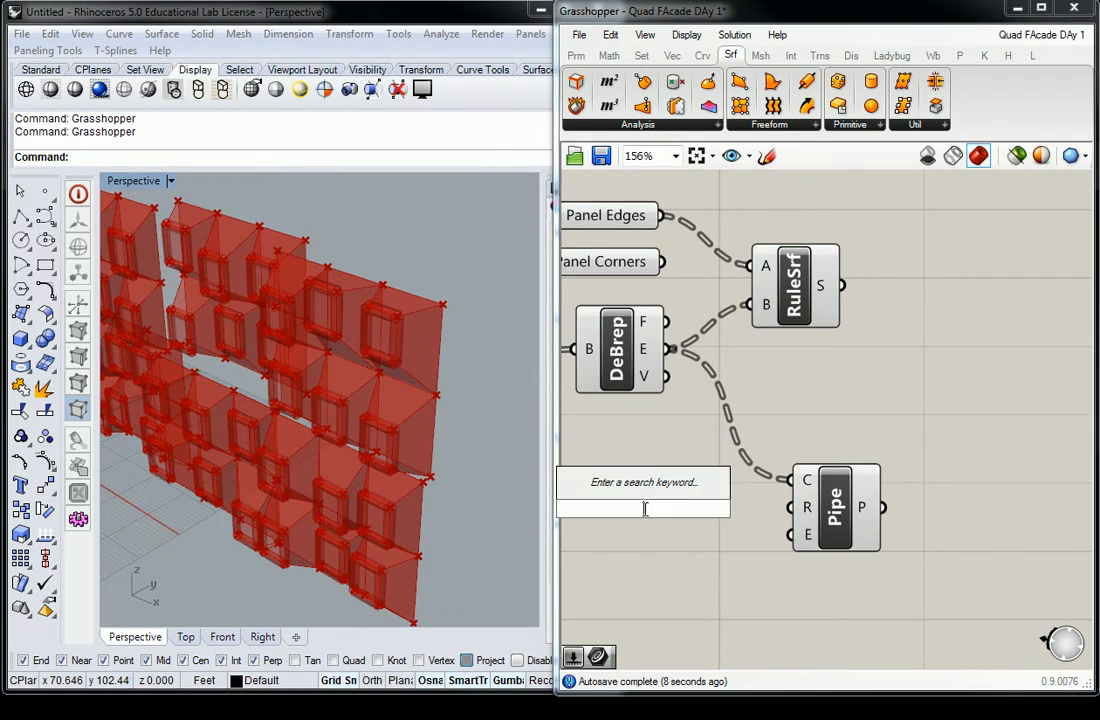
pyautogui.write('0<5')
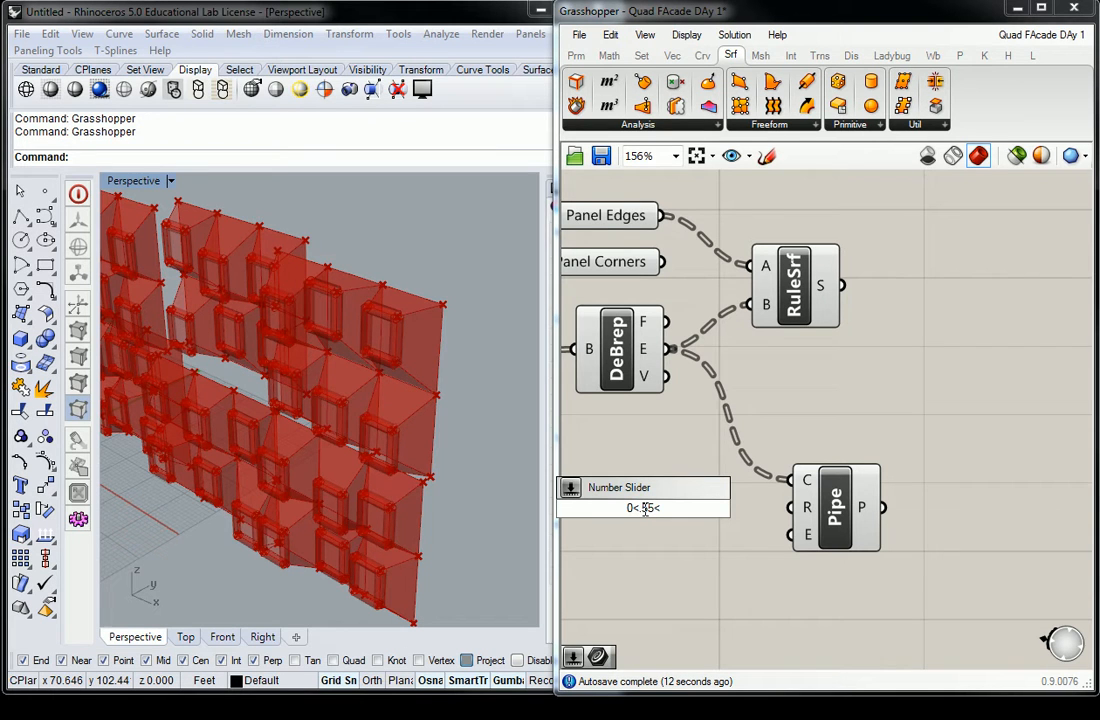
pyautogui.write('5<2')
pyautogui.press('Return')
pyautogui.scroll(-3, 643, 508)
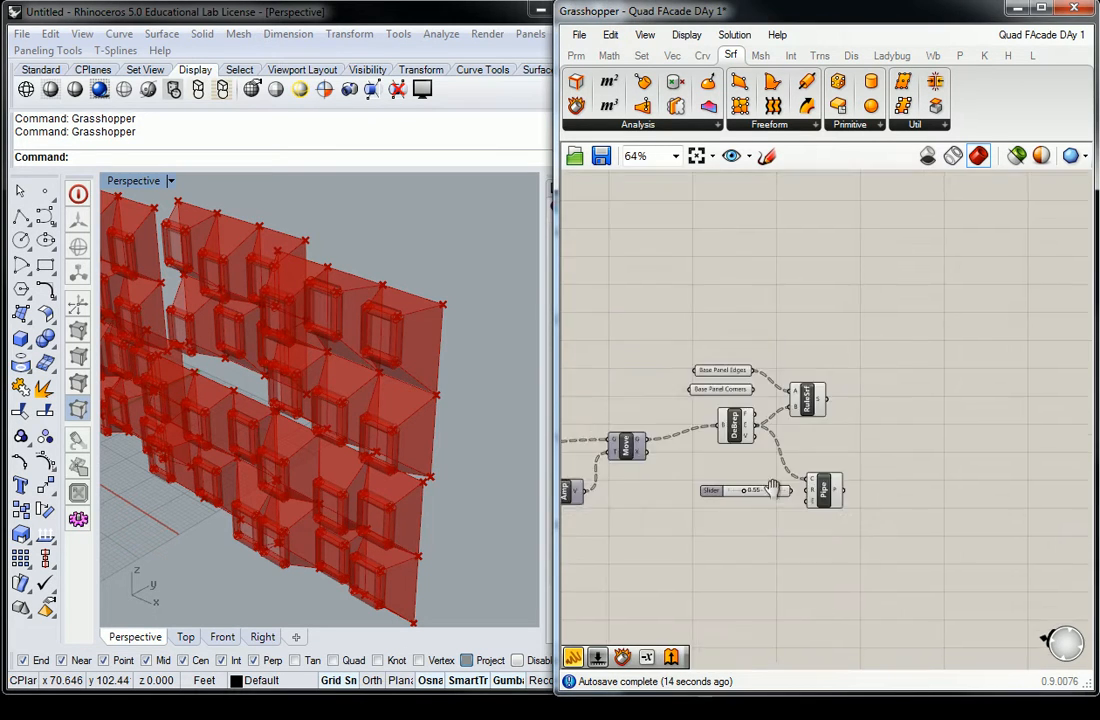
pyautogui.scroll(3, 885, 485)
pyautogui.moveTo(865, 478); pyautogui.dragTo(803, 479)
pyautogui.moveTo(814, 485); pyautogui.dragTo(712, 477)
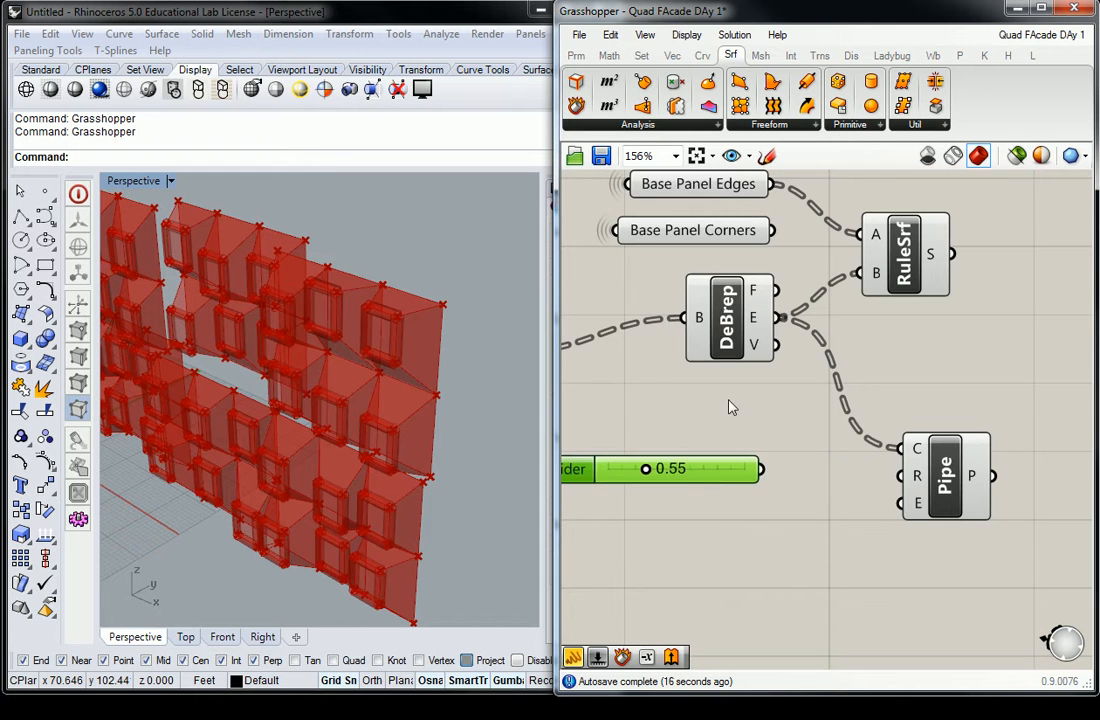
pyautogui.moveTo(716, 391); pyautogui.dragTo(847, 368, button='right')
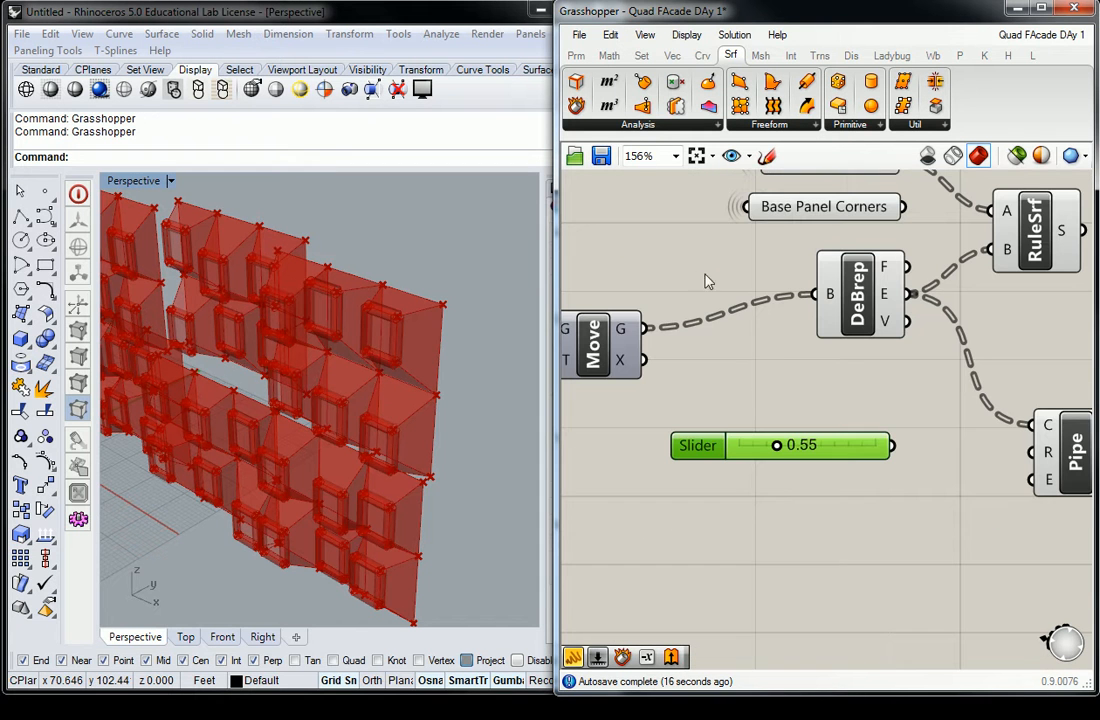
# Add a Division component between the number slider and the Pipe, and feed the slider into its A input
pyautogui.click(610, 55)
pyautogui.click(712, 124)
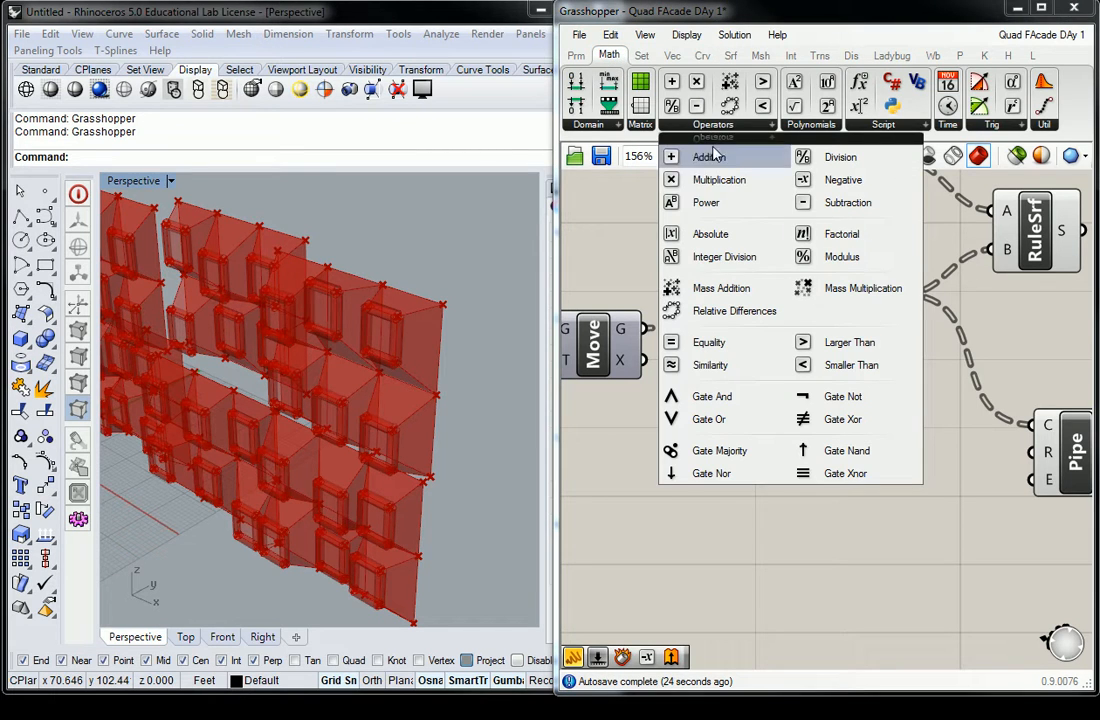
pyautogui.moveTo(822, 157); pyautogui.dragTo(955, 472)
pyautogui.moveTo(900, 448); pyautogui.dragTo(914, 453)
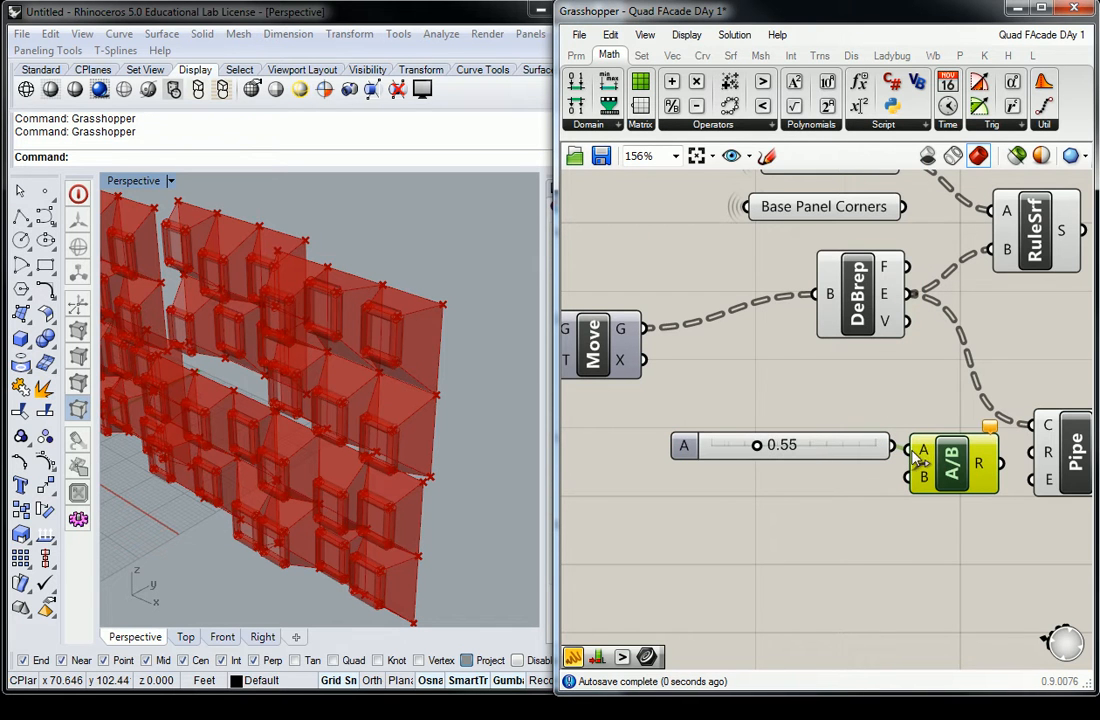
# Add a small panel containing the value 12 beneath the number slider
pyautogui.click(576, 56)
pyautogui.moveTo(806, 112); pyautogui.dragTo(793, 516)
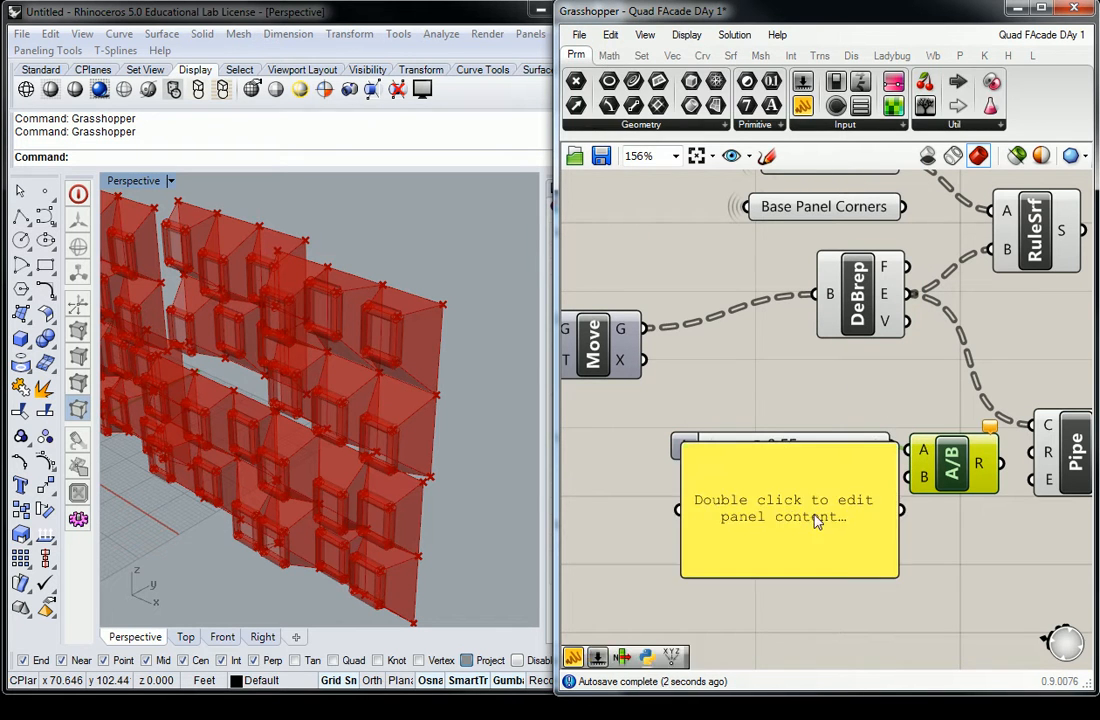
pyautogui.moveTo(898, 574); pyautogui.dragTo(752, 469)
pyautogui.doubleClick(722, 459)
pyautogui.write('12')
pyautogui.click(792, 596)
# Feed the panel into the Division's B input and the Division's result into the Pipe's Radius input
pyautogui.moveTo(727, 467); pyautogui.dragTo(907, 477)
pyautogui.moveTo(768, 505); pyautogui.dragTo(860, 495)
pyautogui.moveTo(1001, 464); pyautogui.dragTo(1032, 452)
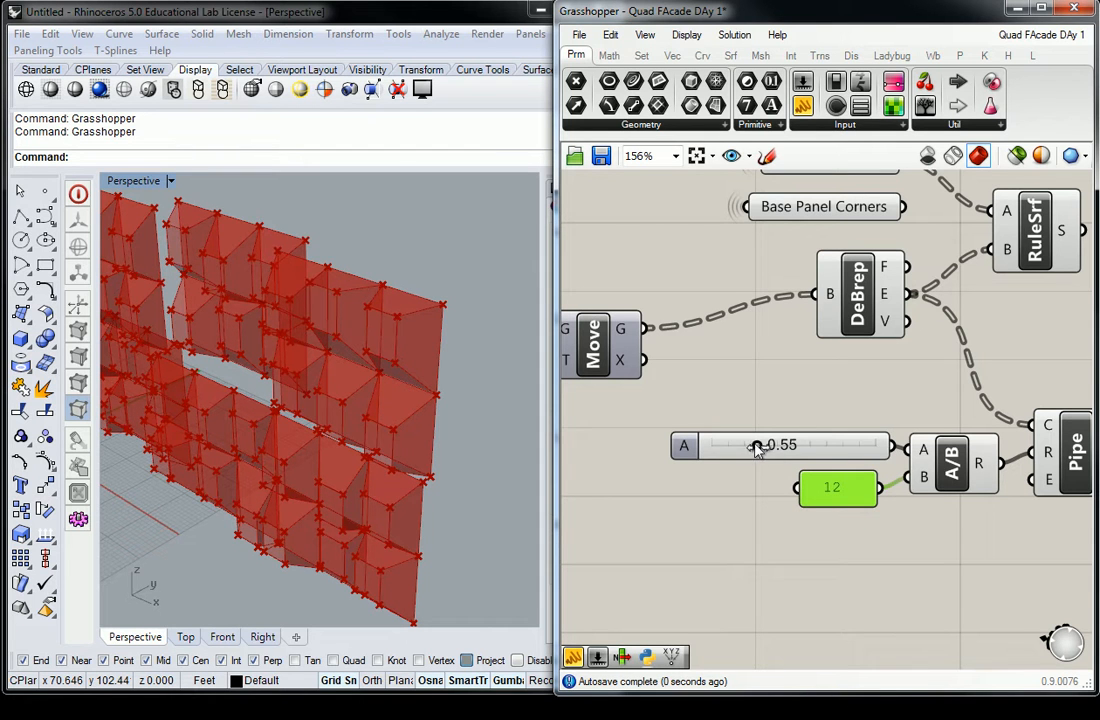
# Set the slider feeding the Division to 2.00 and examine the resulting pipes around the moved panels
pyautogui.moveTo(757, 448); pyautogui.dragTo(876, 446)
pyautogui.scroll(10, 312, 282)
pyautogui.moveTo(312, 282); pyautogui.dragTo(475, 312, button='right')
pyautogui.scroll(-4, 337, 284)
pyautogui.click(1057, 447)
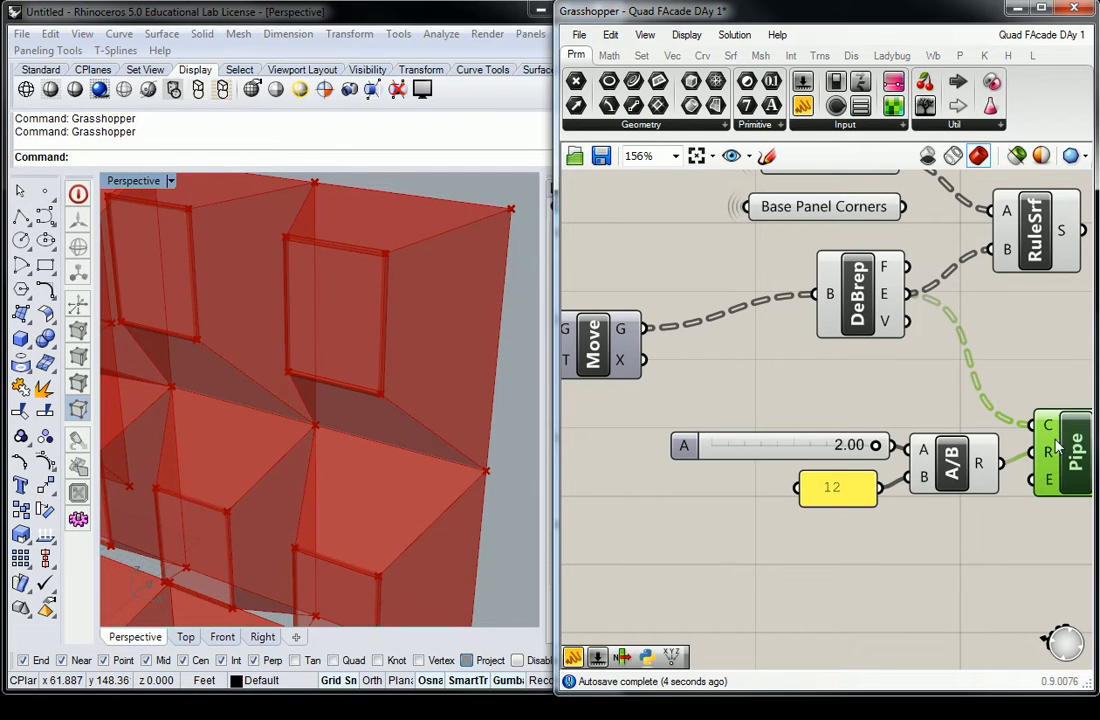
pyautogui.moveTo(376, 292); pyautogui.dragTo(331, 292, button='right')
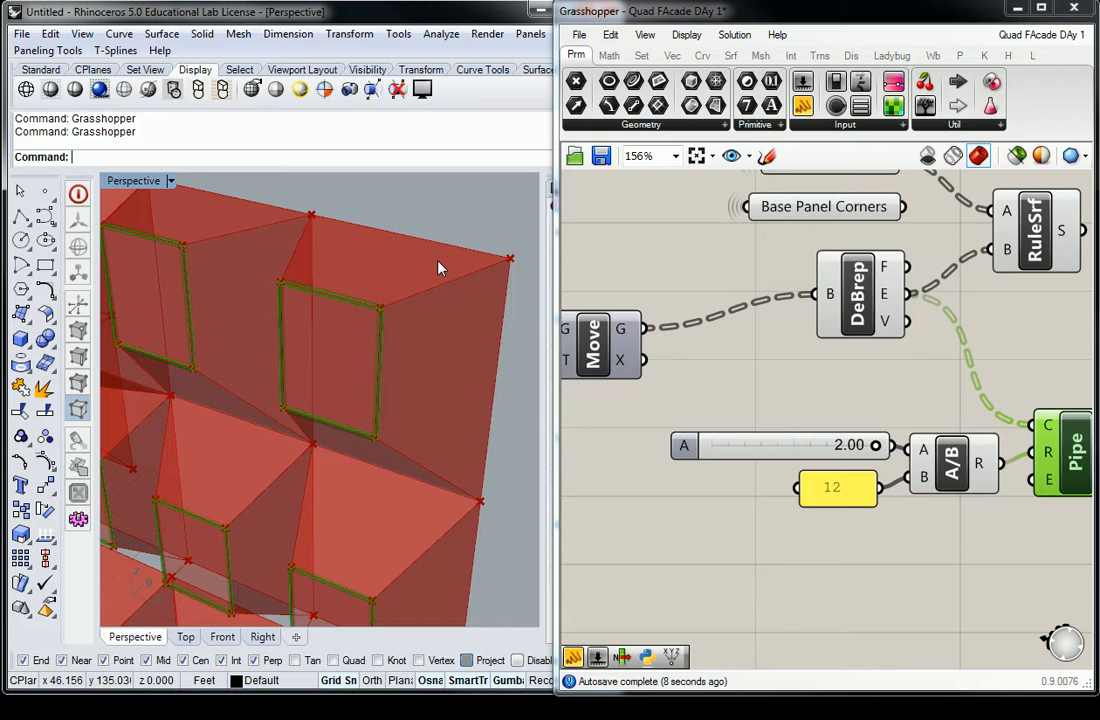
# Move the Pipe together with its slider, panel and Division further below the Ruled Surface component
pyautogui.click(876, 400)
pyautogui.scroll(-3, 757, 388)
pyautogui.moveTo(885, 505); pyautogui.dragTo(563, 324)
pyautogui.moveTo(677, 405); pyautogui.dragTo(768, 540)
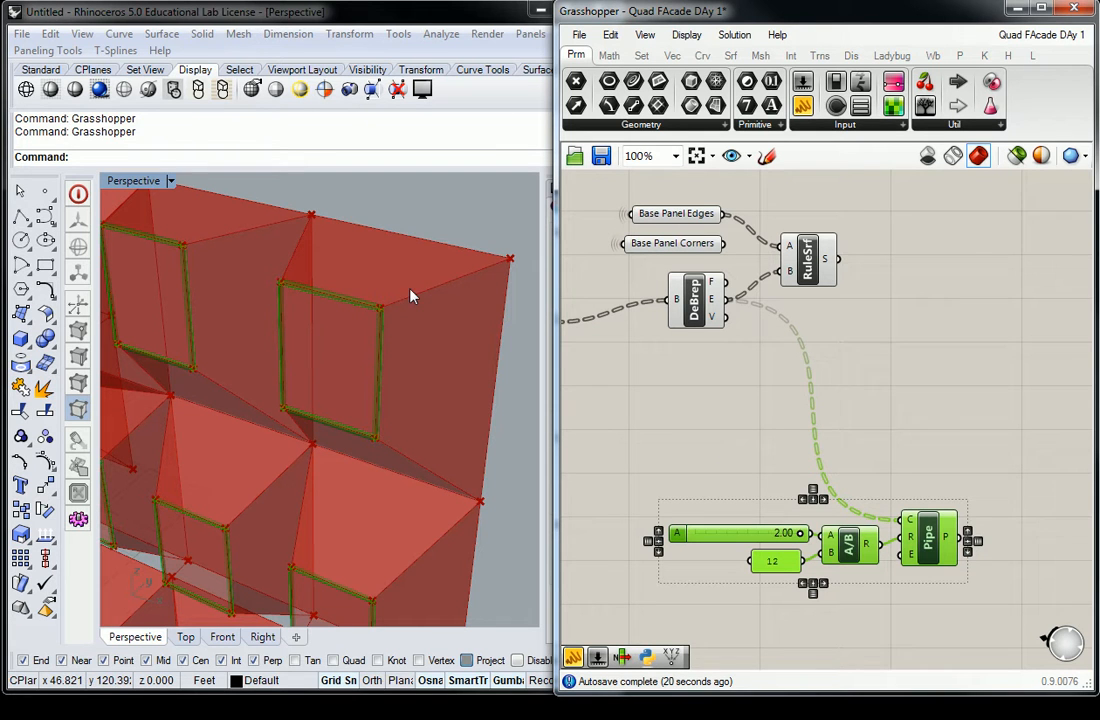
pyautogui.click(636, 334)
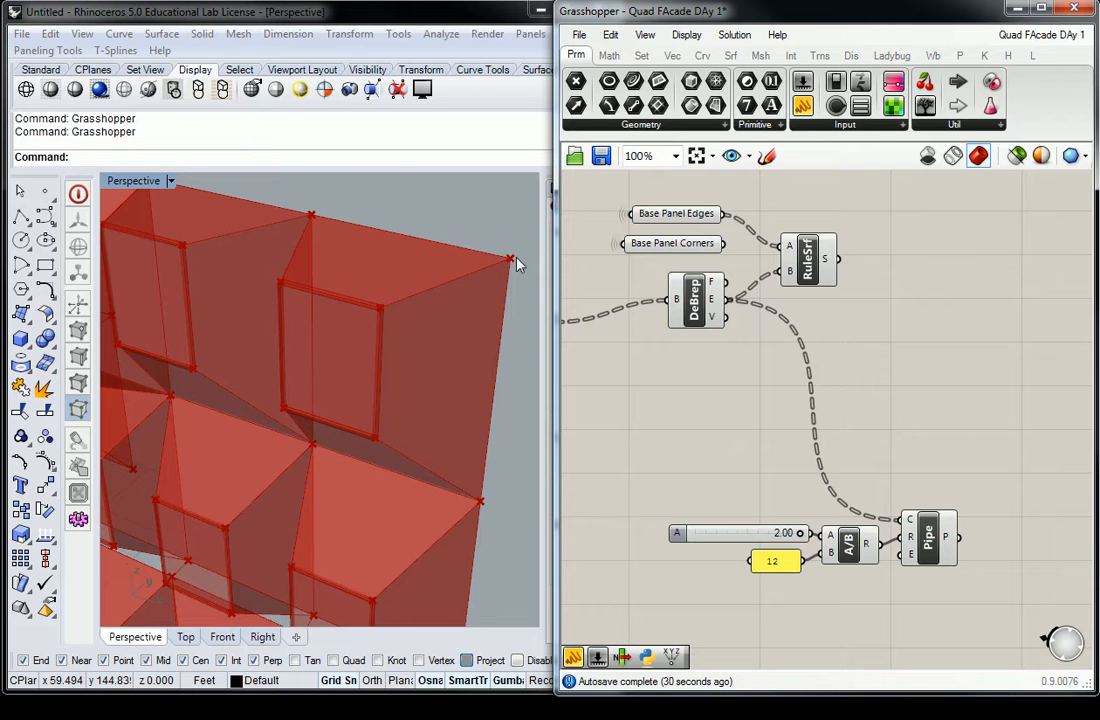
# Examine the geometry of the Ruled Surface, the moved panels' Deconstruct Brep, and the Base Panel Edges and Base Panel Corners parameters
pyautogui.click(795, 258)
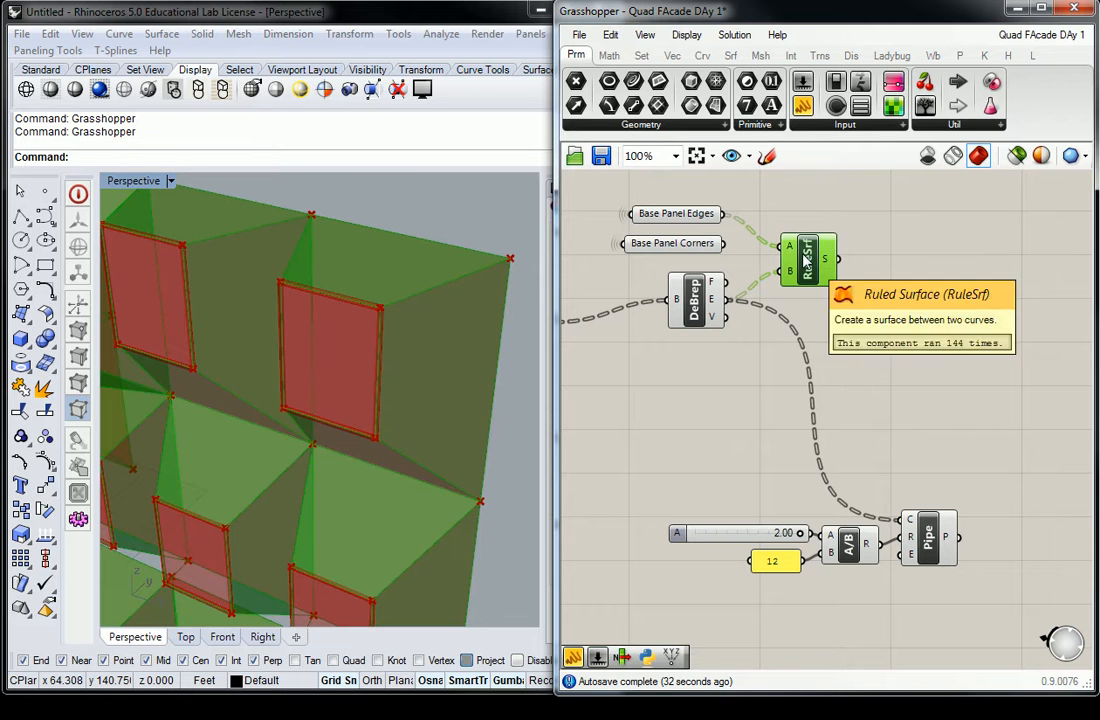
pyautogui.click(695, 302)
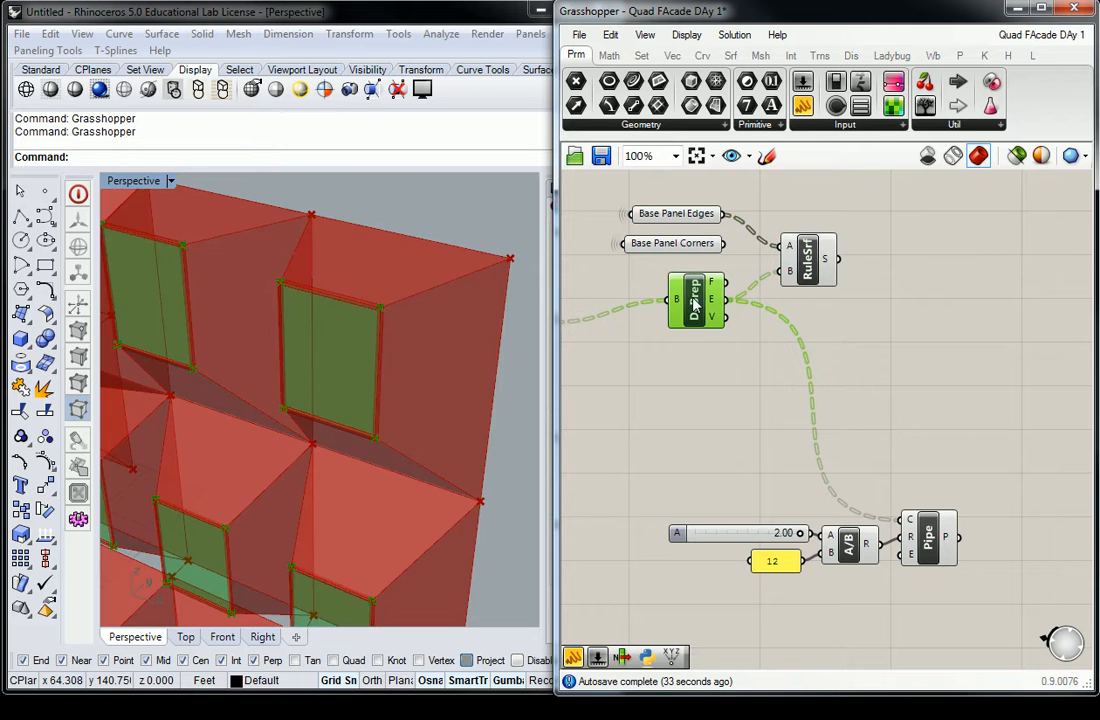
pyautogui.click(676, 213)
pyautogui.click(662, 243)
pyautogui.click(778, 220)
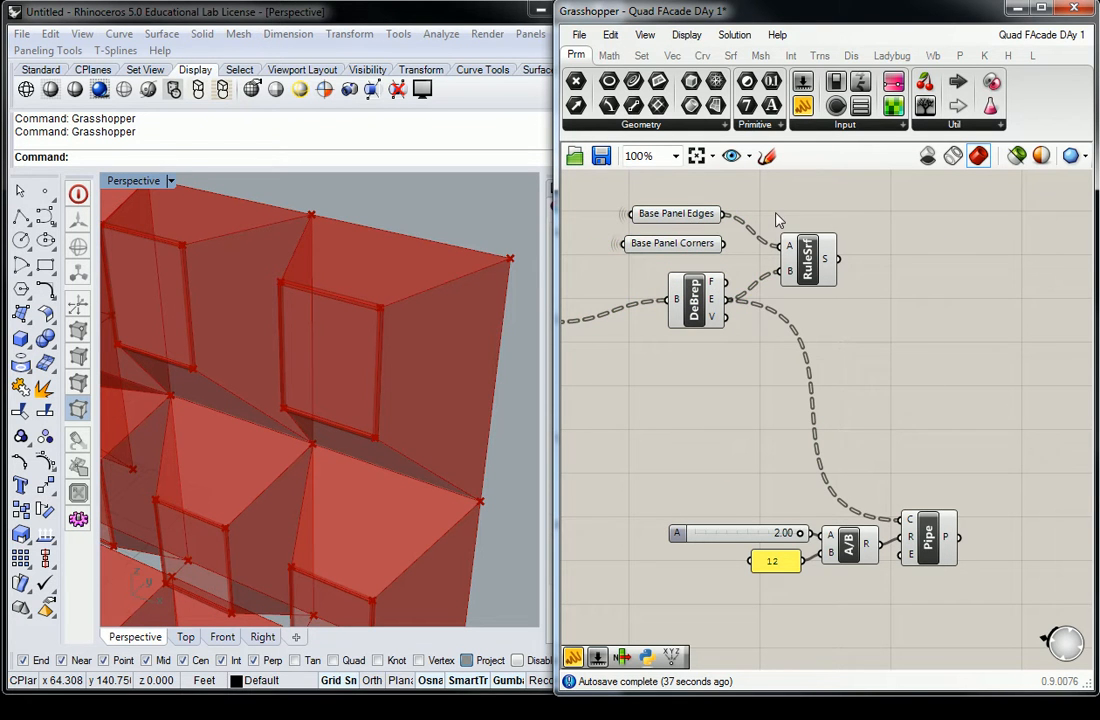
# Add a Line component connecting the Base Panel Corners to the moved panels' Deconstruct Brep vertices
pyautogui.click(705, 56)
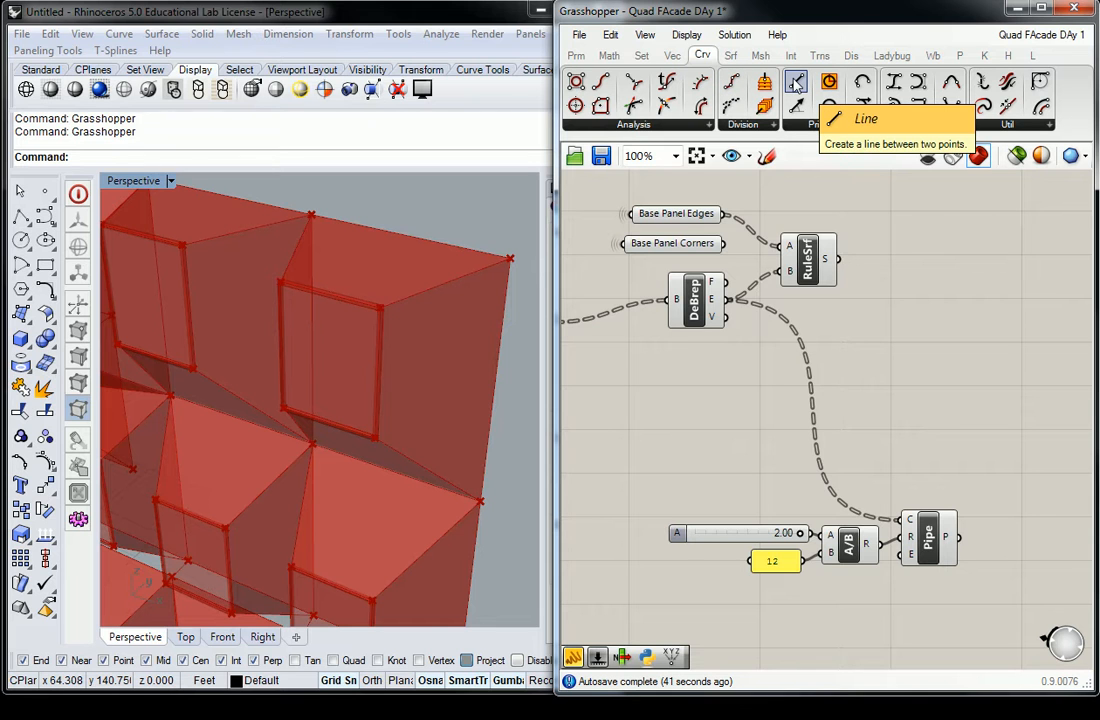
pyautogui.moveTo(796, 85); pyautogui.dragTo(790, 392)
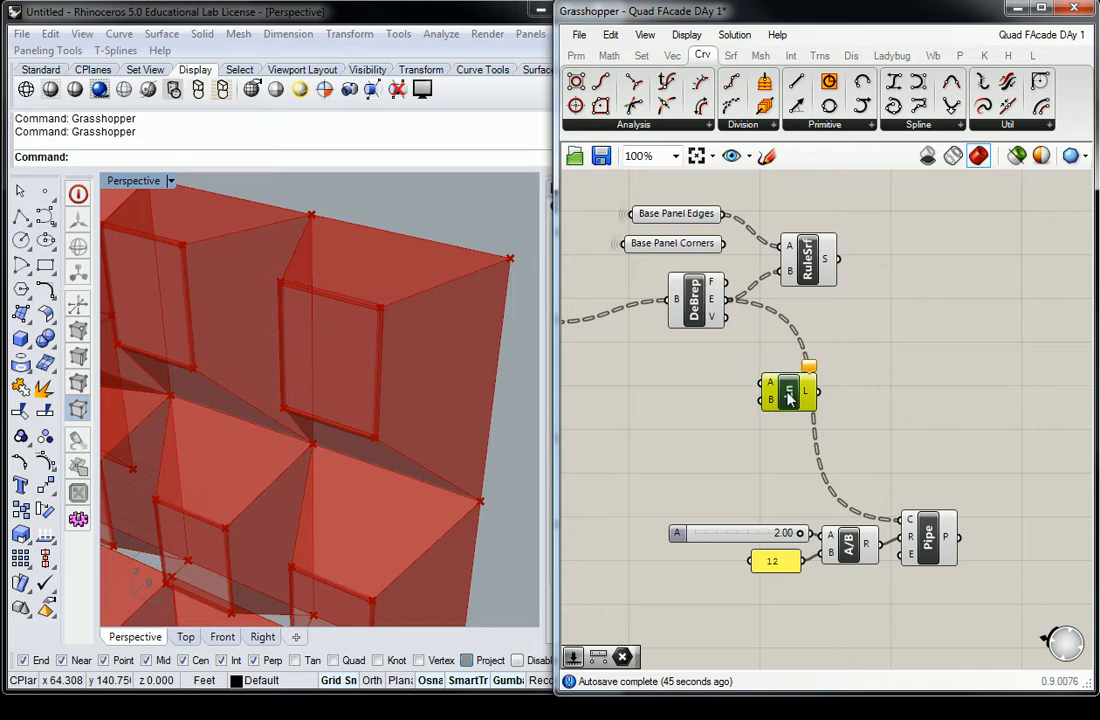
pyautogui.moveTo(713, 250); pyautogui.dragTo(801, 389)
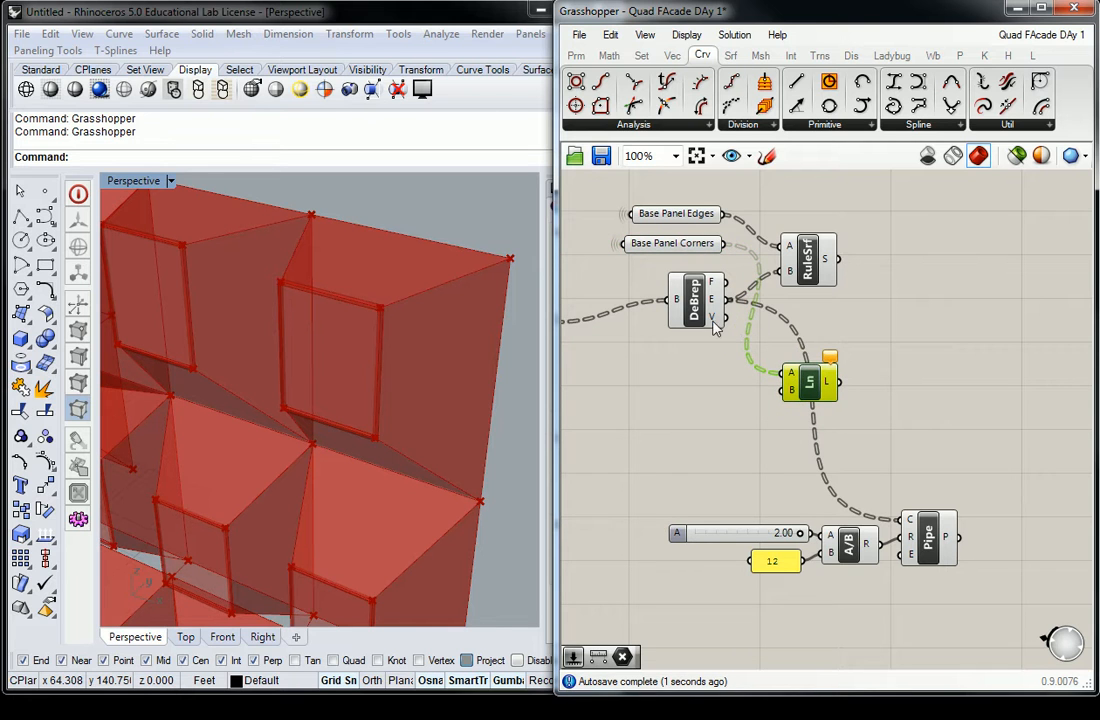
pyautogui.moveTo(726, 317); pyautogui.dragTo(786, 392)
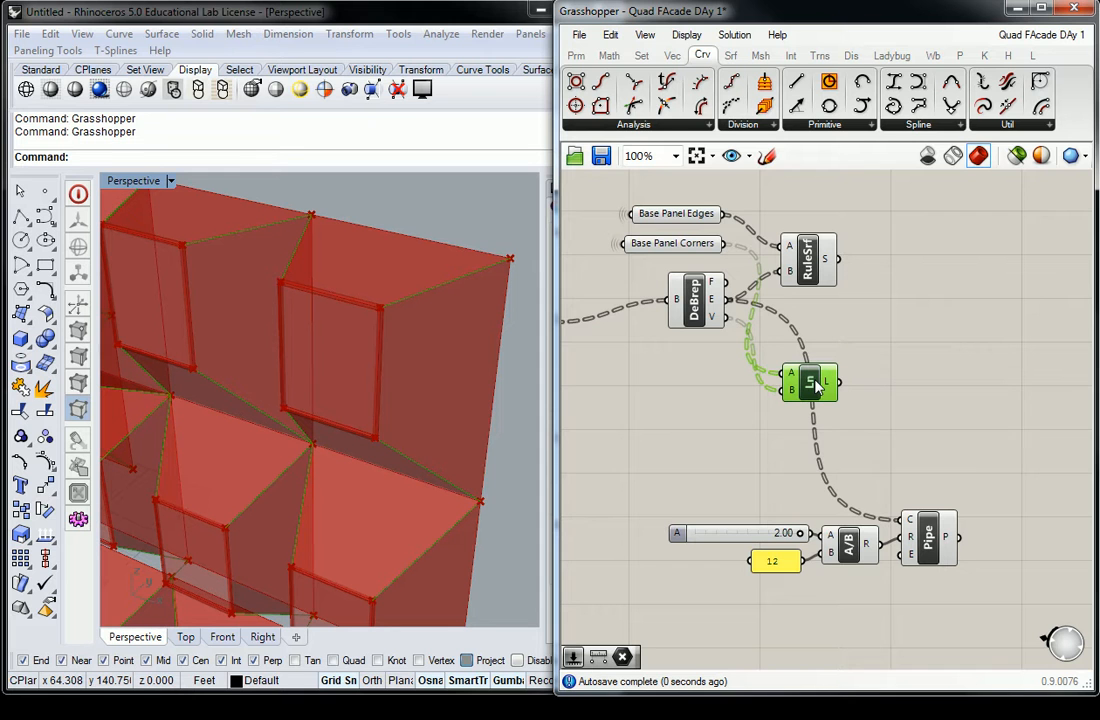
# Feed the Line output into the Pipe's Curve input alongside the moved panels' edges and examine the piped frames
pyautogui.moveTo(896, 398); pyautogui.dragTo(830, 358, button='right')
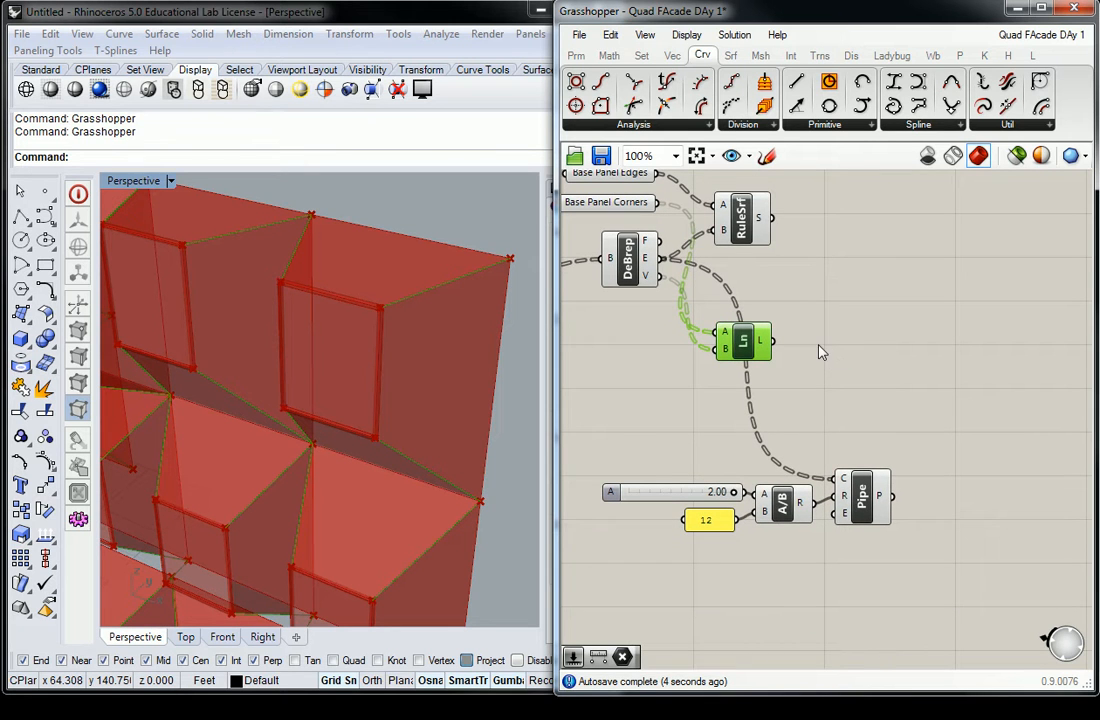
pyautogui.moveTo(782, 345); pyautogui.dragTo(908, 497)
pyautogui.scroll(-2, 324, 344)
pyautogui.scroll(2, 330, 341)
pyautogui.scroll(-1, 318, 330)
pyautogui.scroll(1, 260, 255)
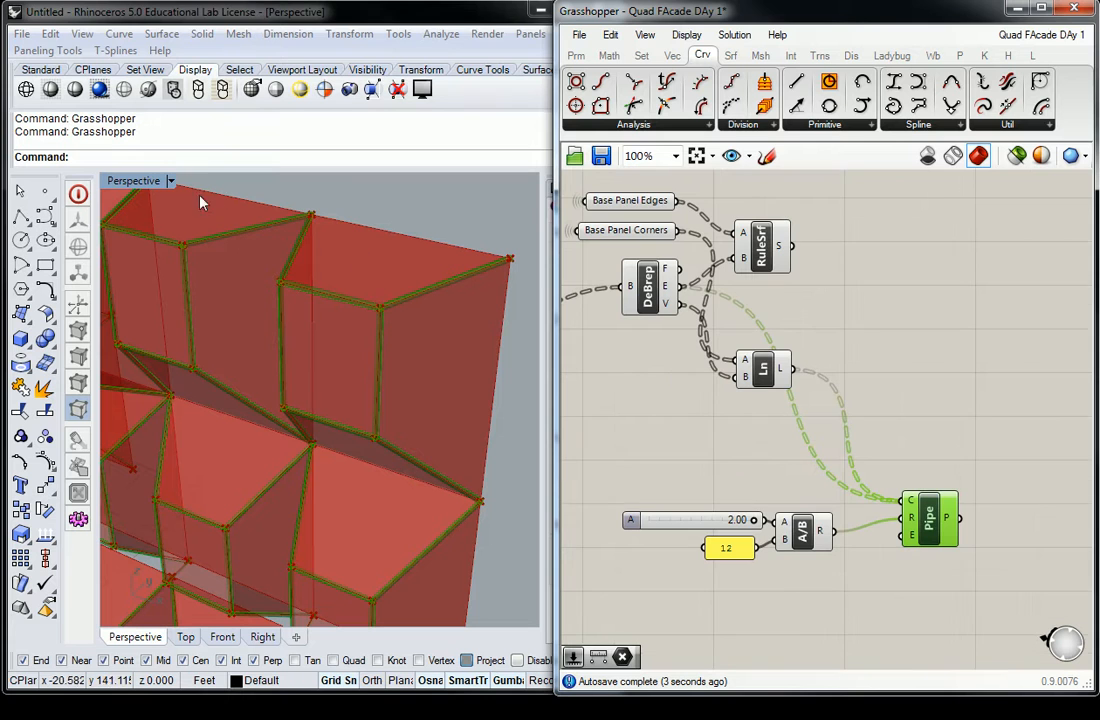
pyautogui.scroll(-3, 333, 195)
pyautogui.scroll(5, 344, 226)
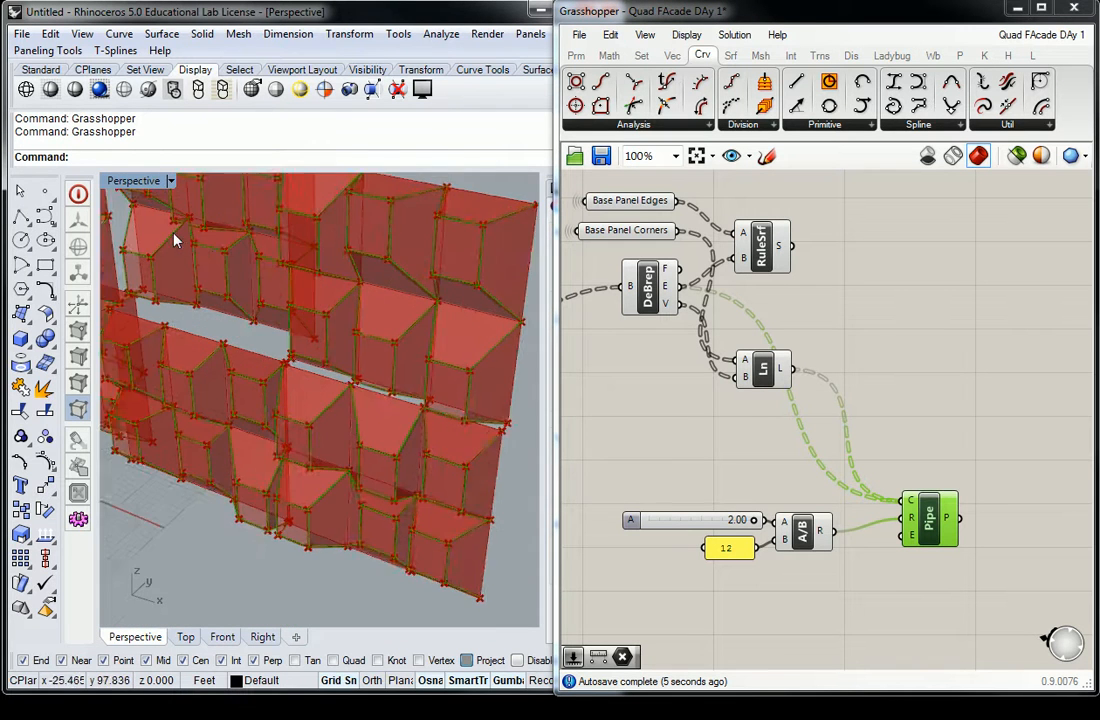
pyautogui.scroll(4, 435, 343)
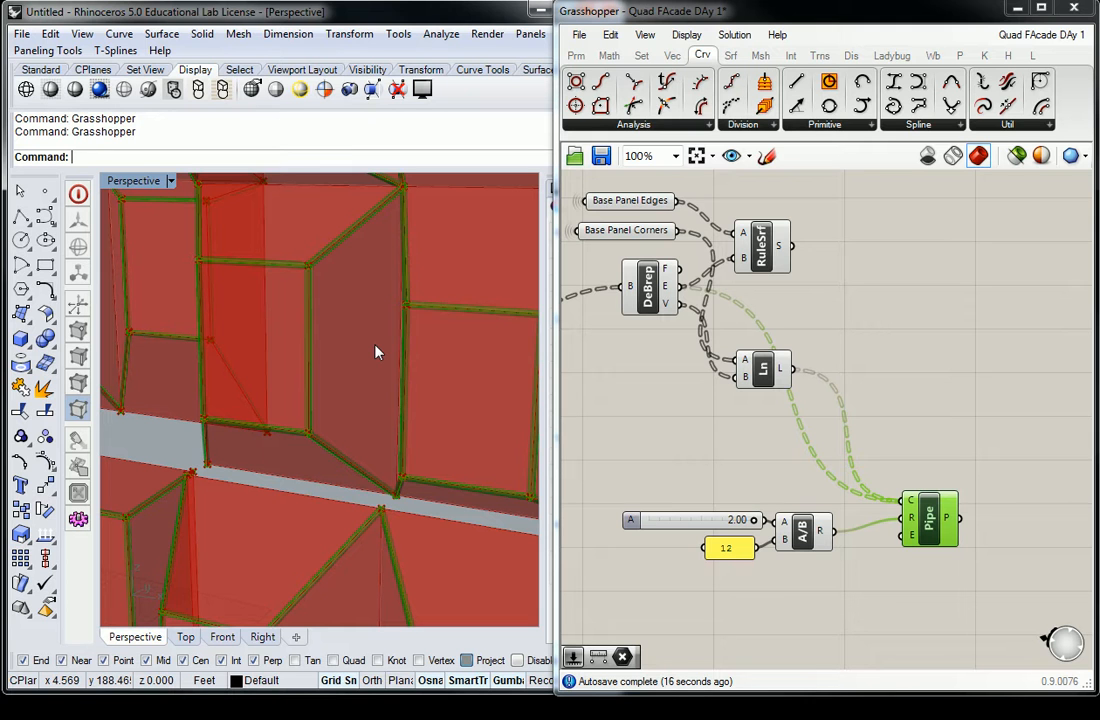
# Test the pipe radius slider and adjust the Amplitude slider, leaving the radius at 2.00 and the Amplitude at 5
pyautogui.moveTo(703, 373); pyautogui.dragTo(909, 385, button='right')
pyautogui.moveTo(628, 381); pyautogui.dragTo(637, 342, button='right')
pyautogui.moveTo(976, 486); pyautogui.dragTo(953, 486)
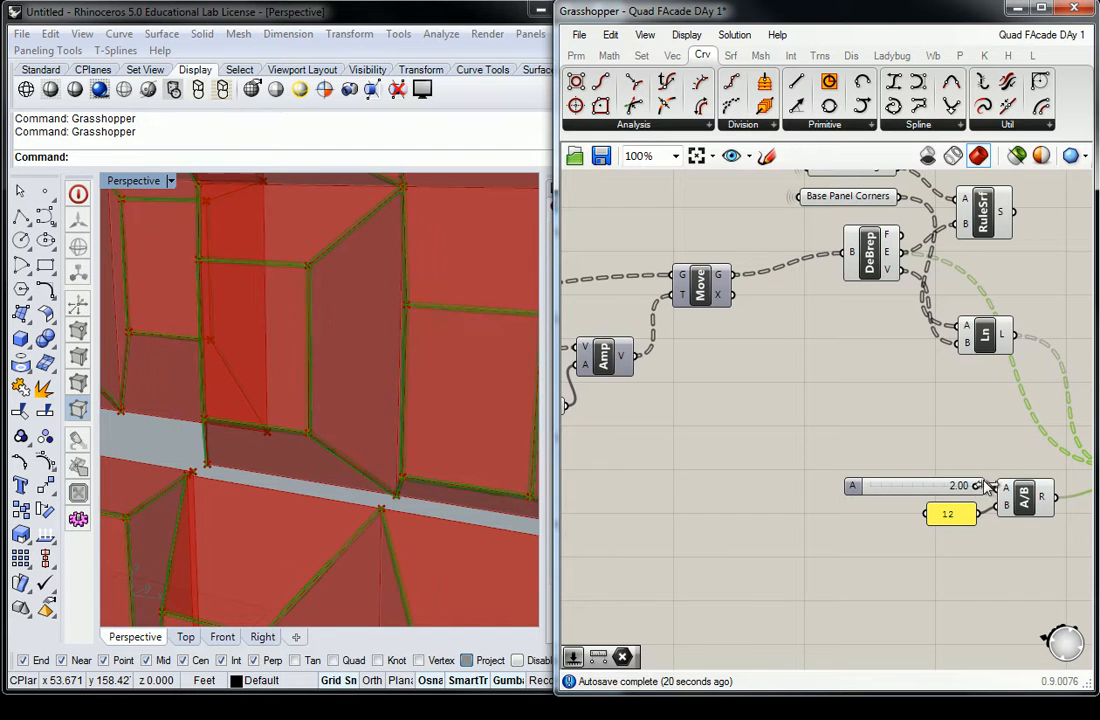
pyautogui.moveTo(664, 394); pyautogui.dragTo(934, 389, button='right')
pyautogui.moveTo(823, 400)
pyautogui.mouseDown()
pyautogui.moveTo(763, 400)
pyautogui.moveTo(836, 400)
pyautogui.mouseUp()
# Set the Jitter slider below the Repeat component to 0.53
pyautogui.moveTo(707, 478); pyautogui.dragTo(1030, 432, button='right')
pyautogui.moveTo(585, 350); pyautogui.dragTo(890, 400, button='right')
pyautogui.scroll(-3, 887, 397)
pyautogui.scroll(5, 710, 309)
pyautogui.moveTo(823, 345); pyautogui.dragTo(807, 365)
pyautogui.scroll(-6, 780, 408)
pyautogui.moveTo(775, 465); pyautogui.dragTo(840, 364, button='right')
pyautogui.scroll(5, 822, 508)
pyautogui.scroll(4, 855, 447)
pyautogui.moveTo(891, 427); pyautogui.dragTo(929, 428)
pyautogui.moveTo(945, 424); pyautogui.dragTo(850, 424)
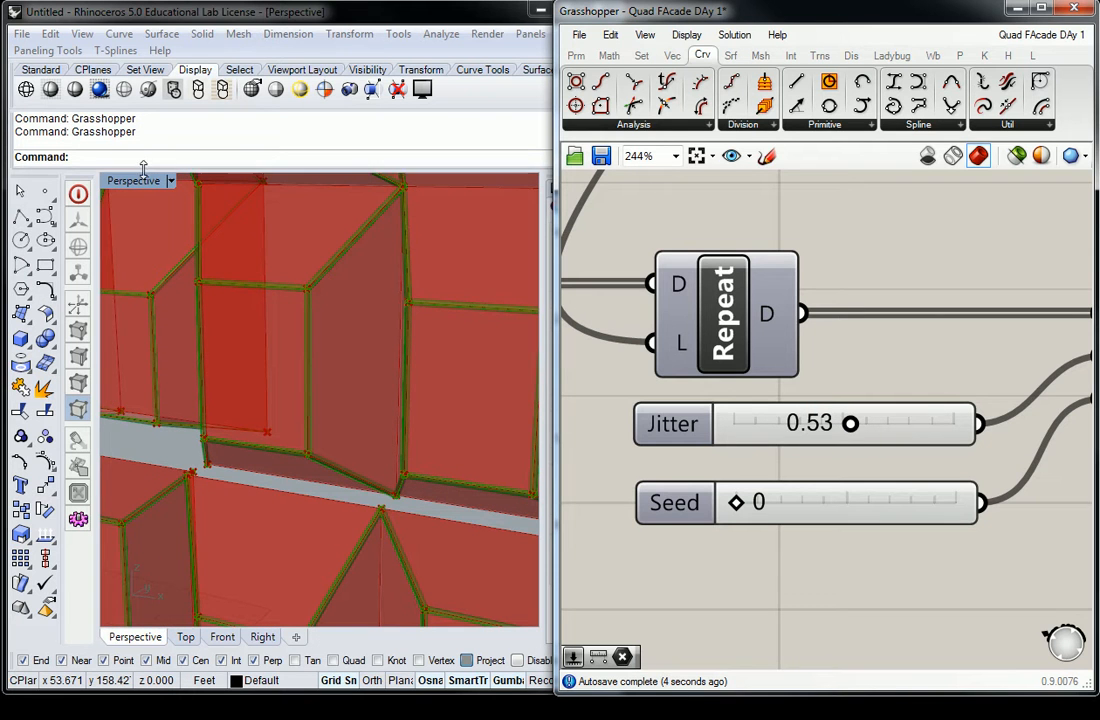
# Examine the whole façade and the definition through to the Pipe component, widening the Grasshopper window
pyautogui.scroll(-5, 333, 298)
pyautogui.moveTo(333, 298); pyautogui.dragTo(327, 336, button='right')
pyautogui.scroll(-5, 718, 240)
pyautogui.scroll(-4, 718, 255)
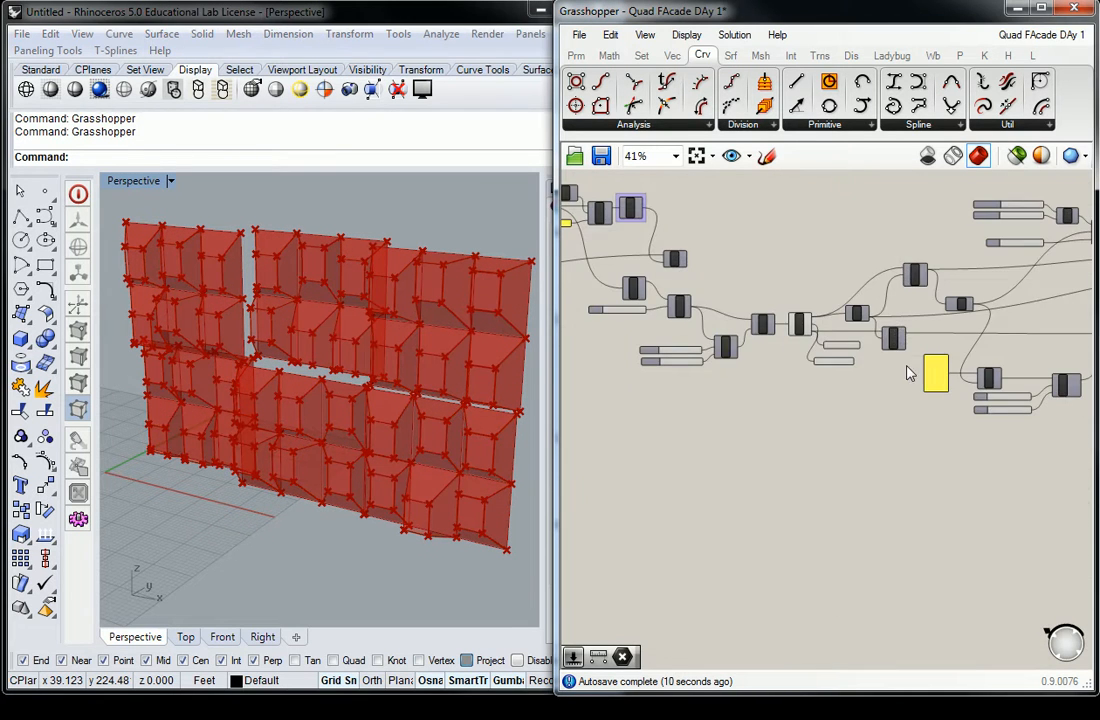
pyautogui.scroll(2, 690, 295)
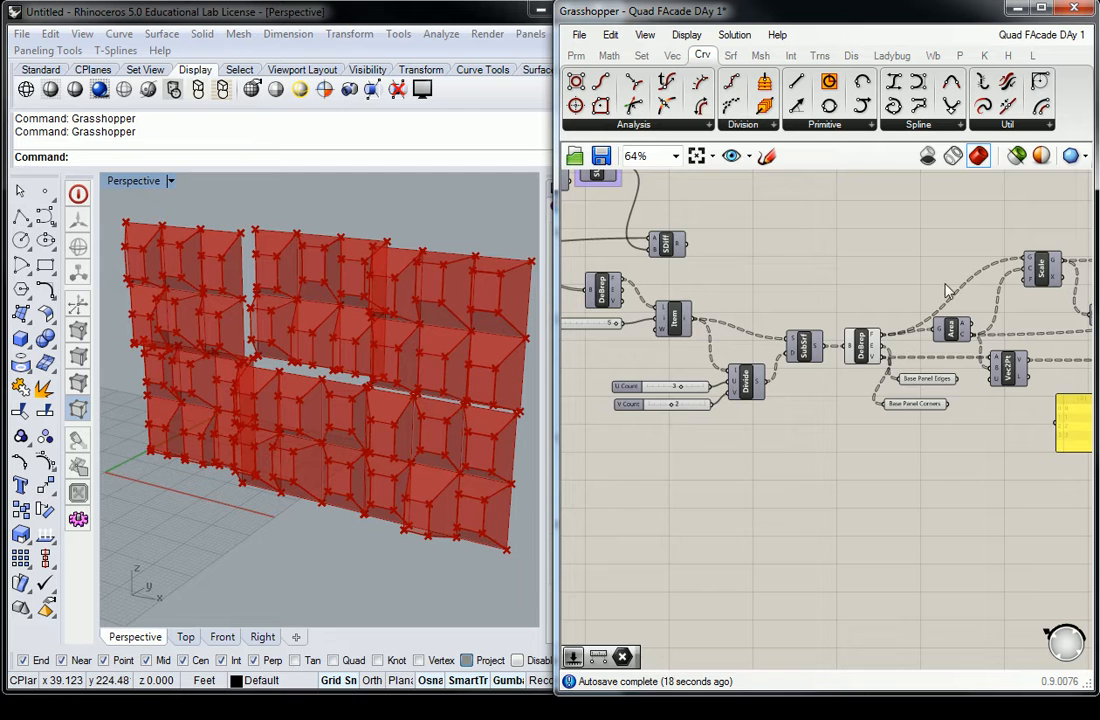
pyautogui.moveTo(965, 278); pyautogui.dragTo(719, 293, button='right')
pyautogui.moveTo(985, 320)
pyautogui.mouseDown(button='right')
pyautogui.moveTo(695, 357)
pyautogui.moveTo(770, 375)
pyautogui.mouseUp(button='right')
pyautogui.moveTo(893, 357); pyautogui.dragTo(802, 358, button='right')
pyautogui.moveTo(557, 365); pyautogui.dragTo(417, 365)
pyautogui.moveTo(525, 338); pyautogui.dragTo(621, 356, button='right')
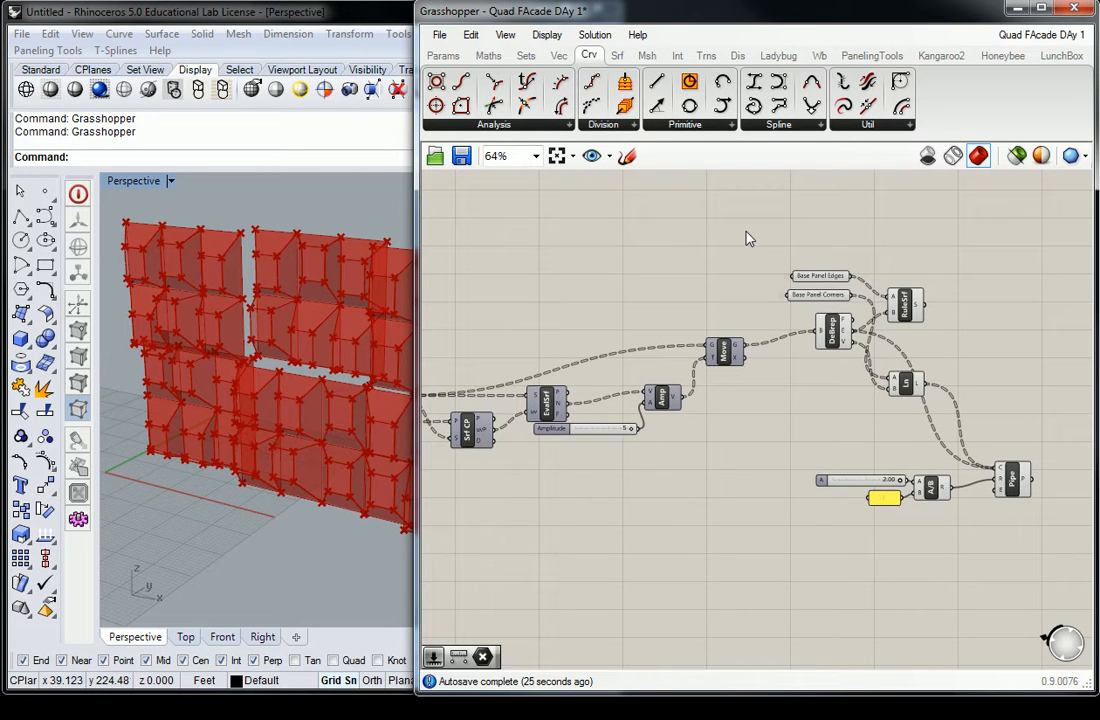